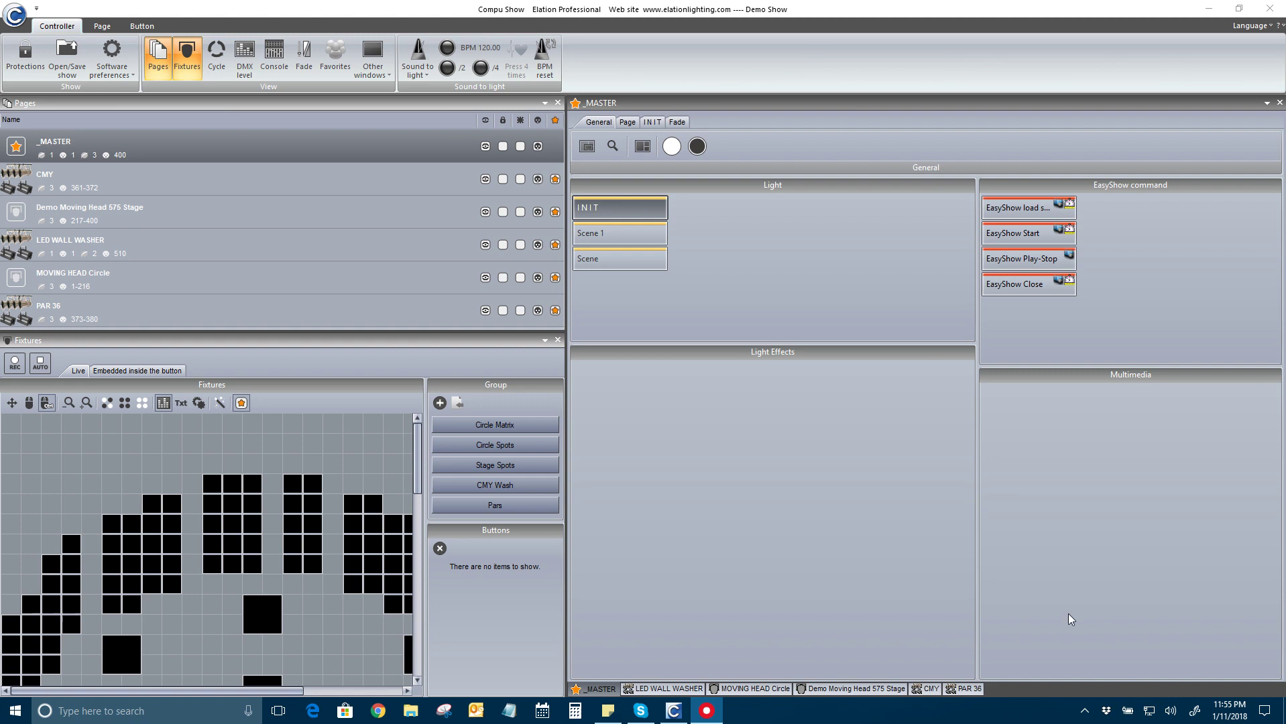
Step: From the tray network icon, reach the Network Connections adapter list, close Settings, and select Ethernet 3
right_click(1149, 711)
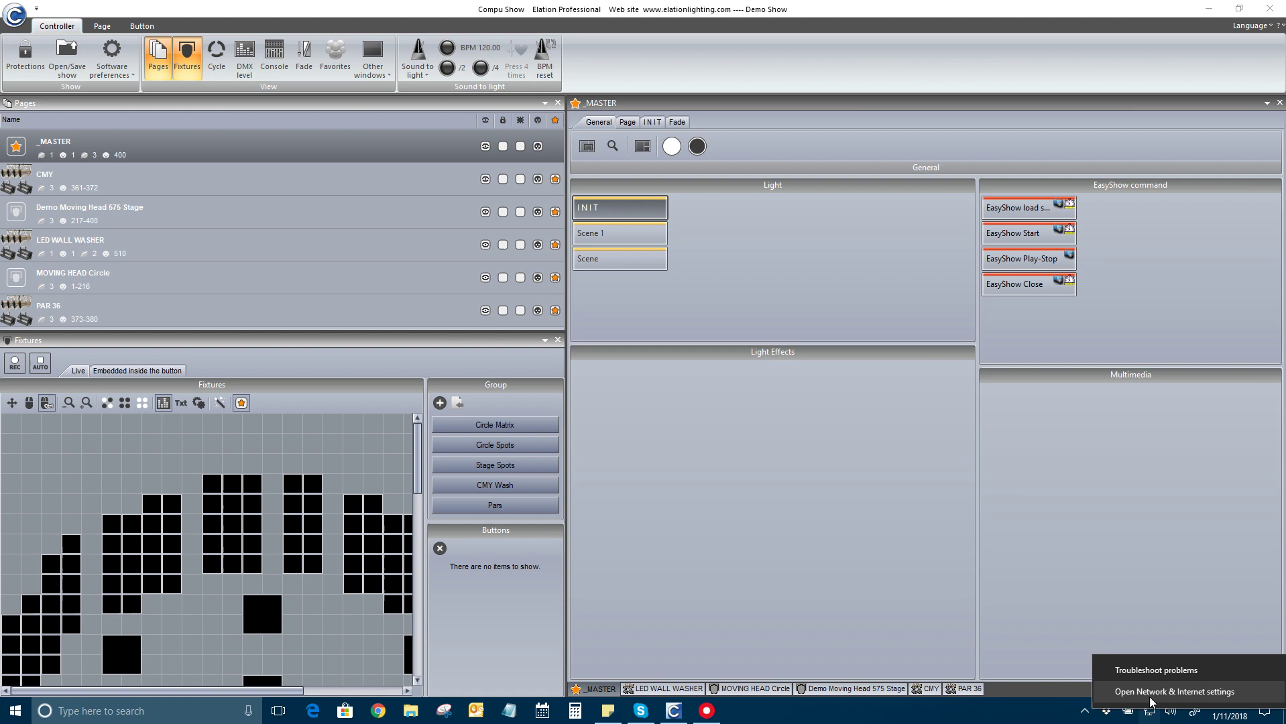
click(1151, 691)
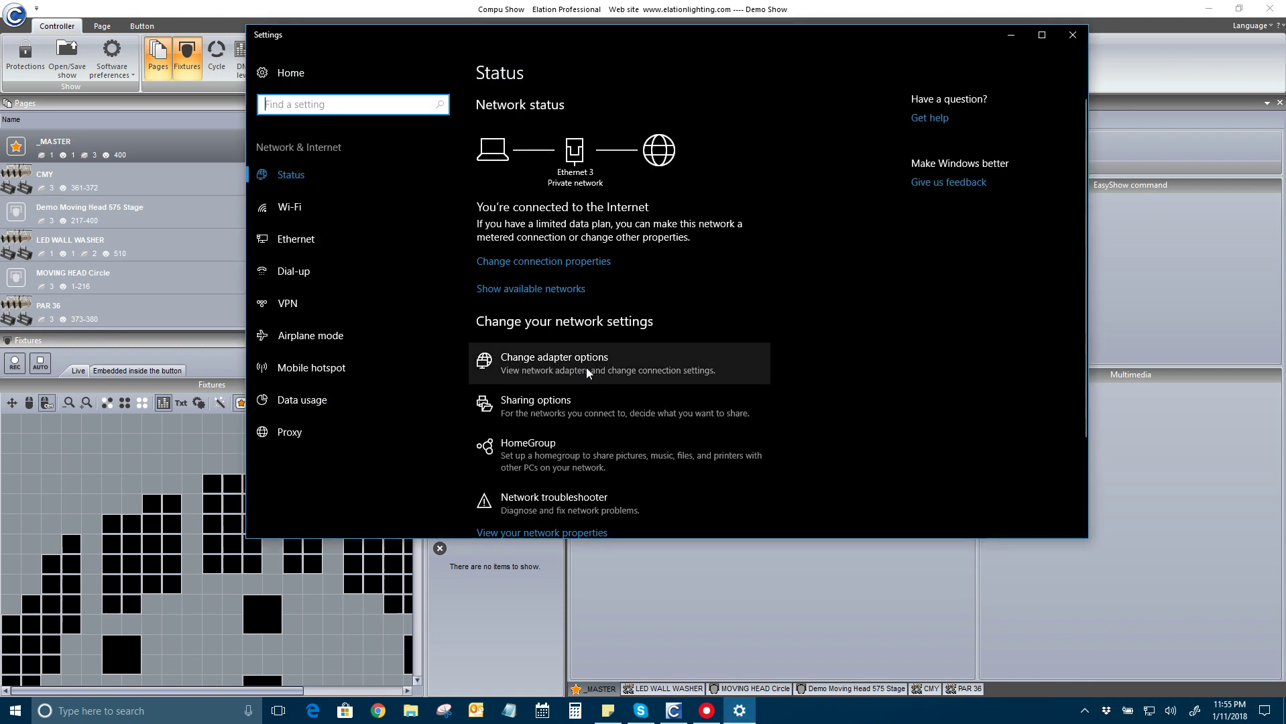
click(582, 368)
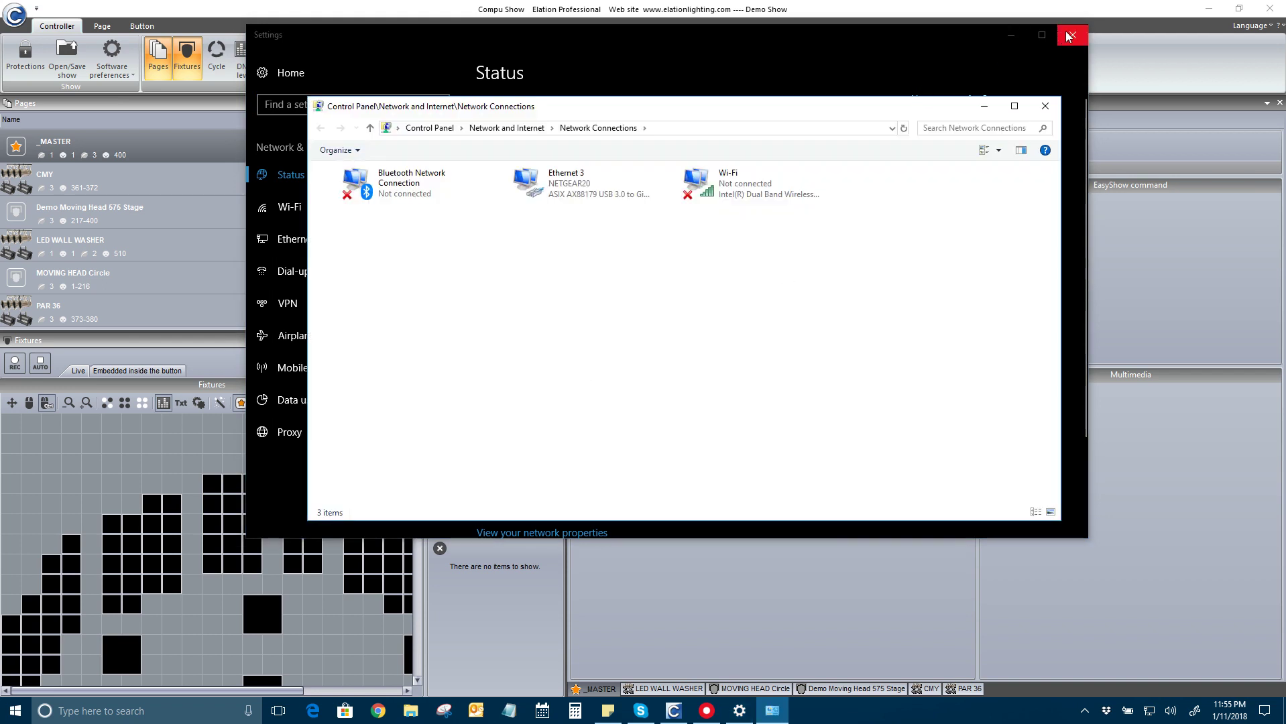
click(1070, 36)
click(574, 195)
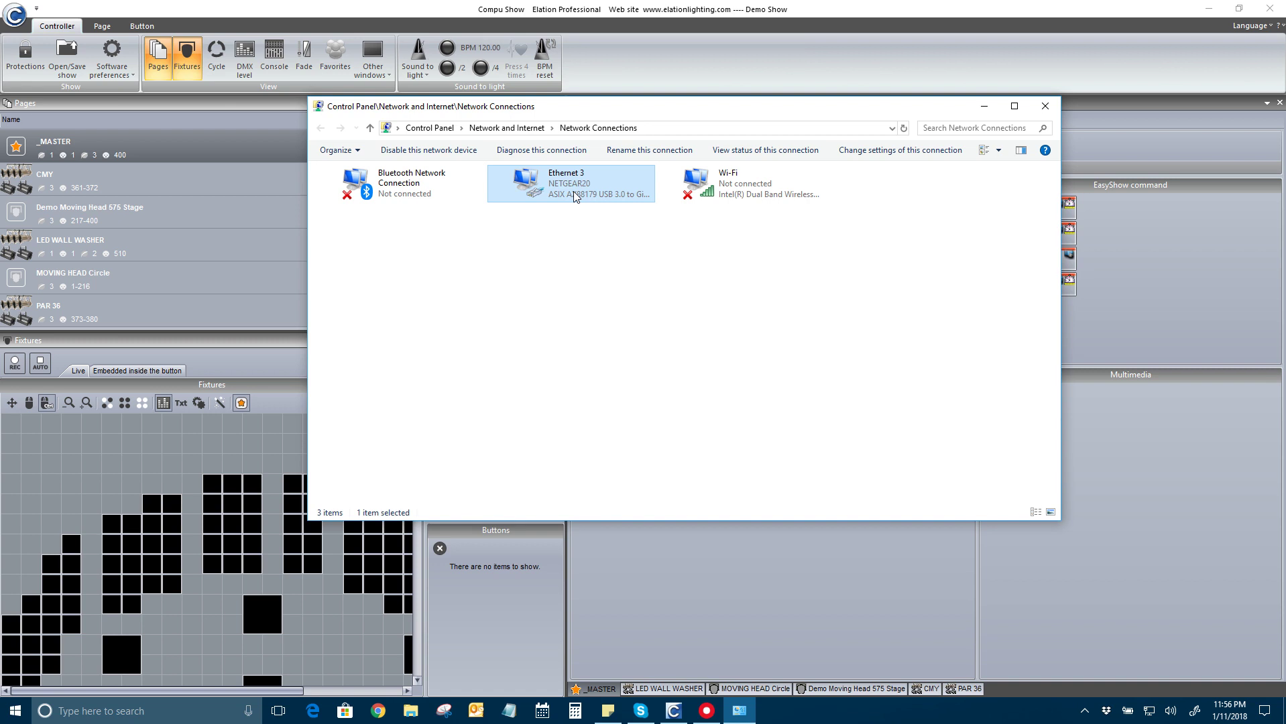
Step: Open Ethernet 3's Internet Protocol Version 4 properties and choose 'Use the following IP address'
right_click(574, 191)
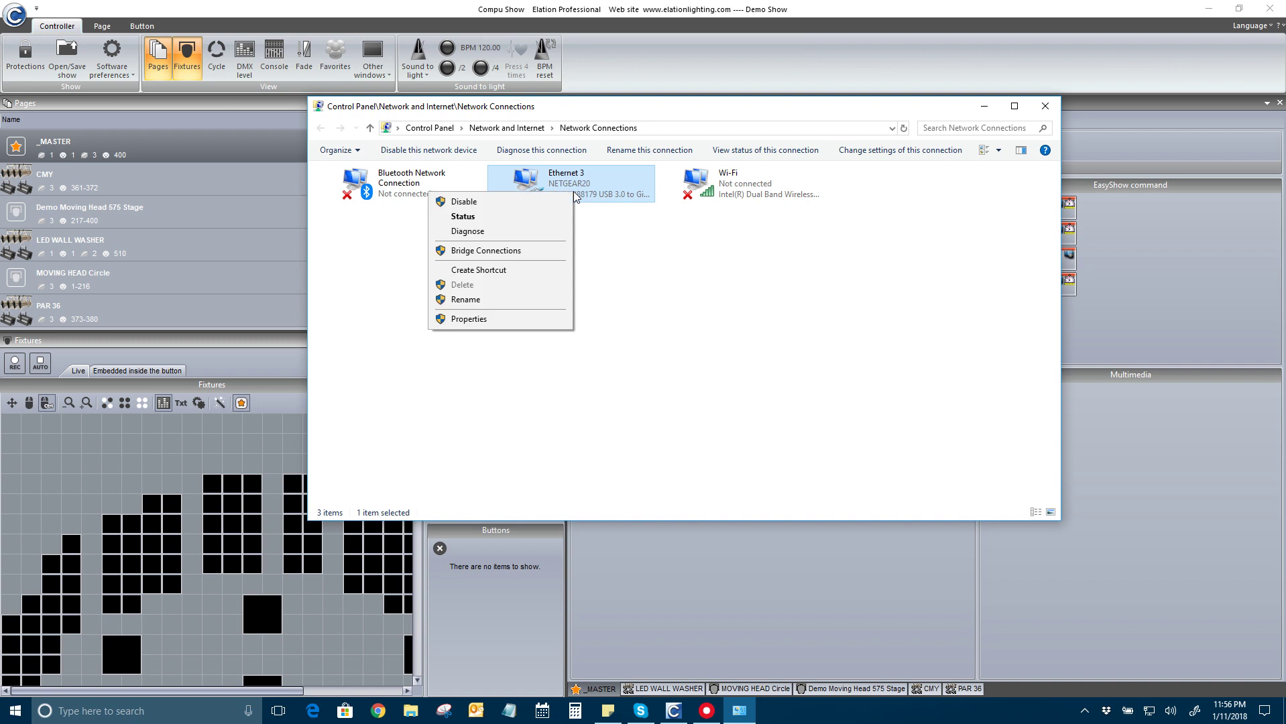
click(512, 320)
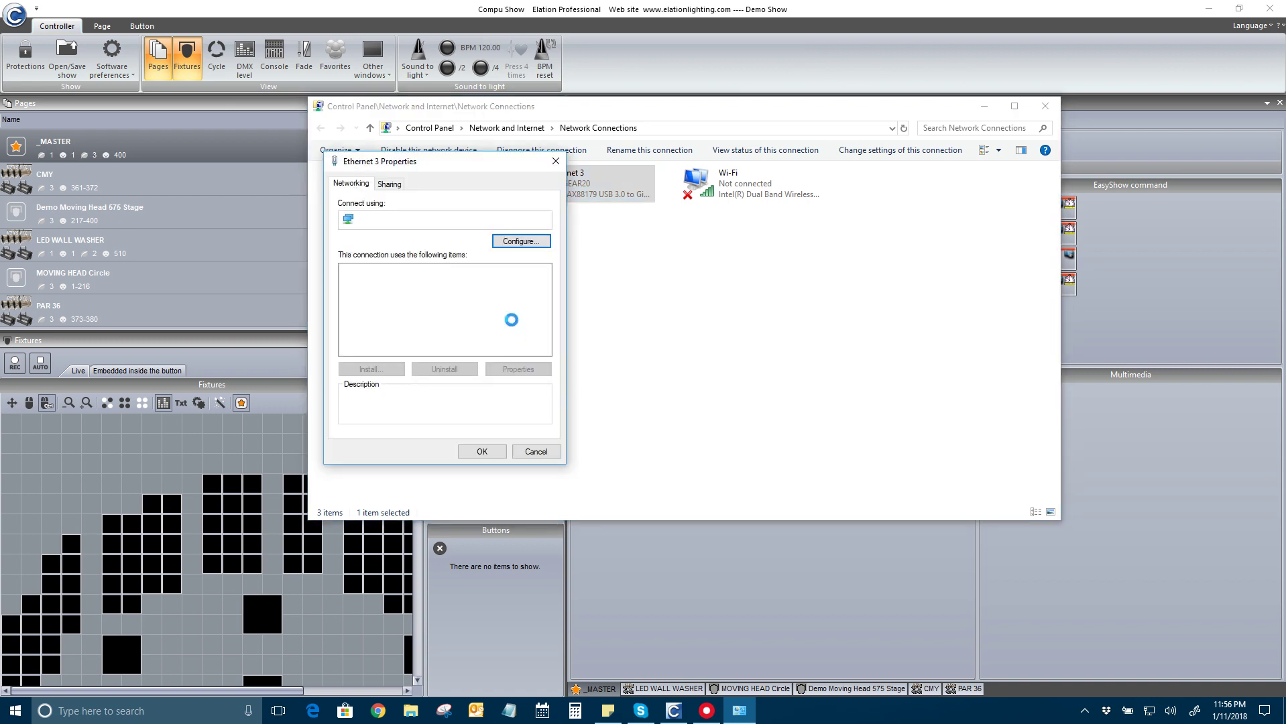
click(431, 307)
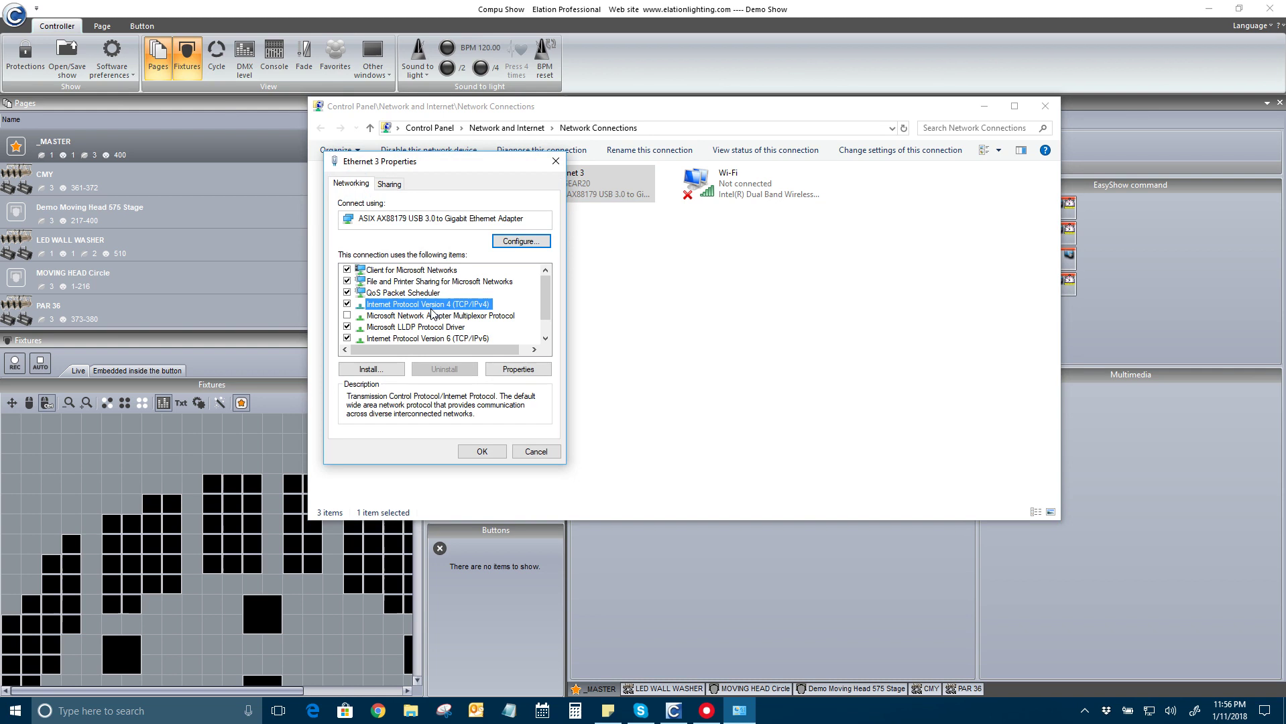
click(508, 371)
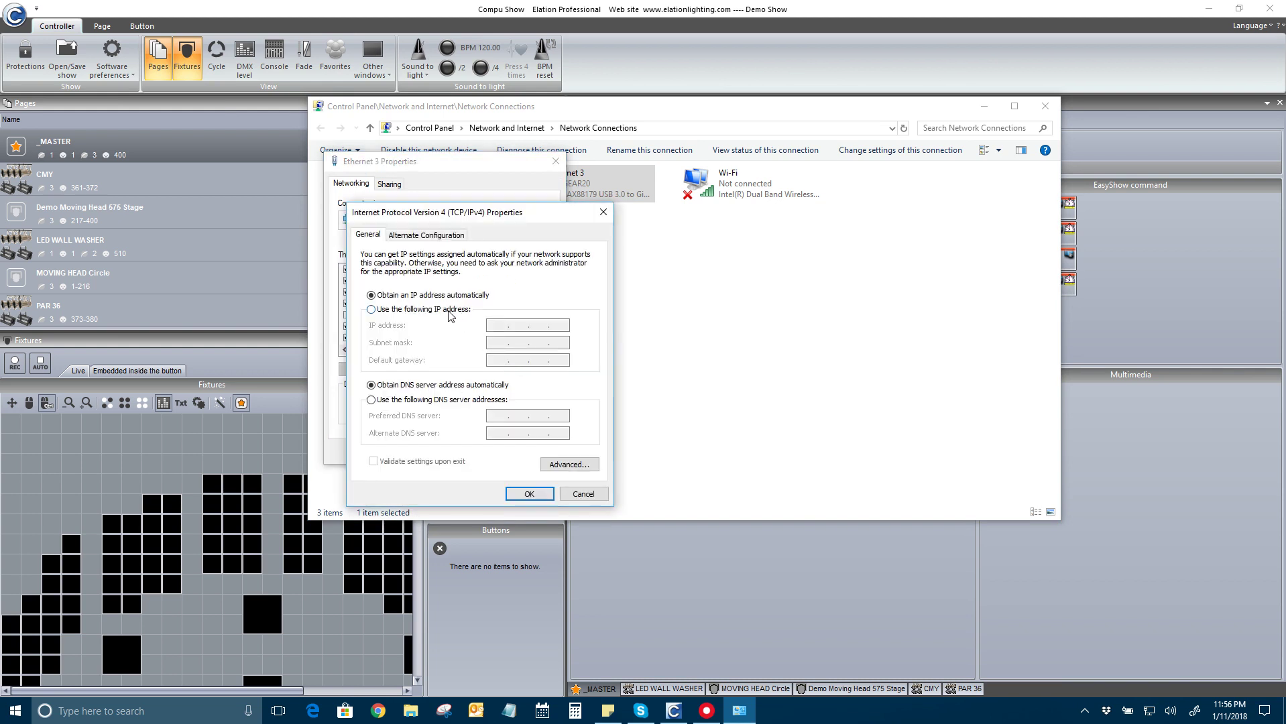
click(449, 310)
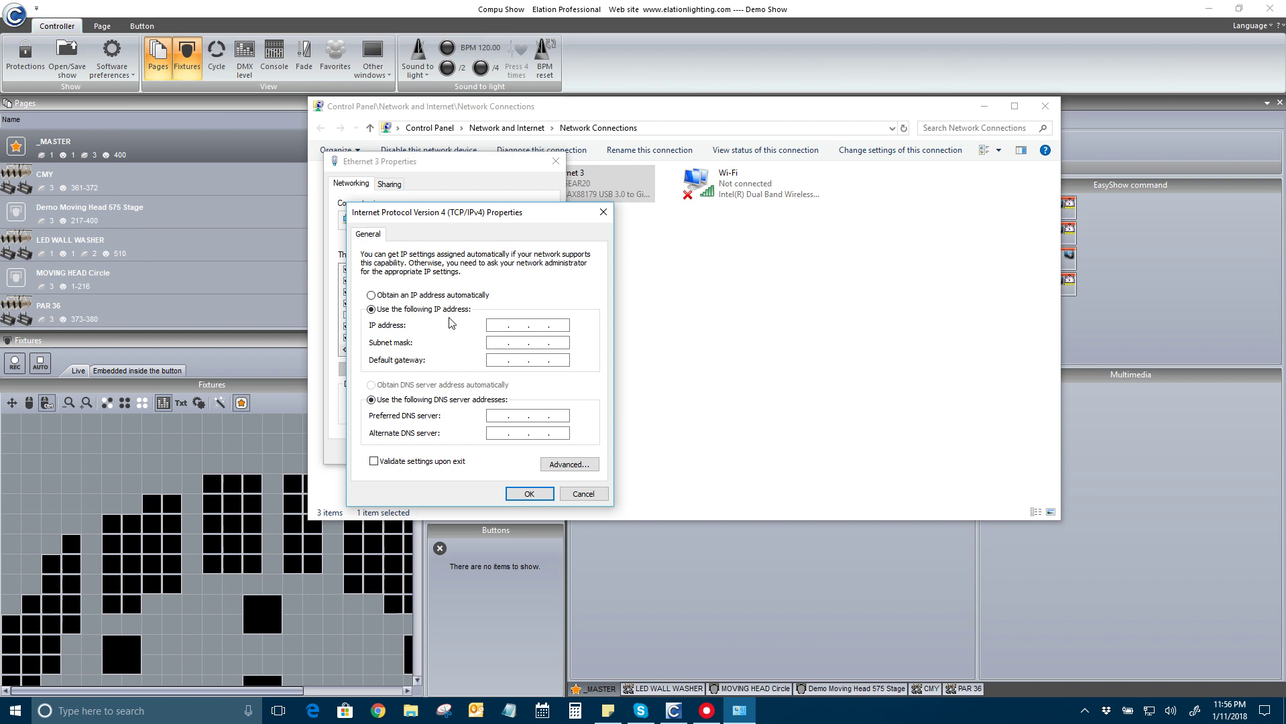
Step: Enter IP 2.12.20.25 with subnet mask 255.255.0.0, confirm, and close Ethernet 3 Properties
click(500, 324)
text(2)
text(12)
text(20.25)
click(497, 345)
double_click(519, 343)
text(255 . 255)
drag(545, 343, 524, 343)
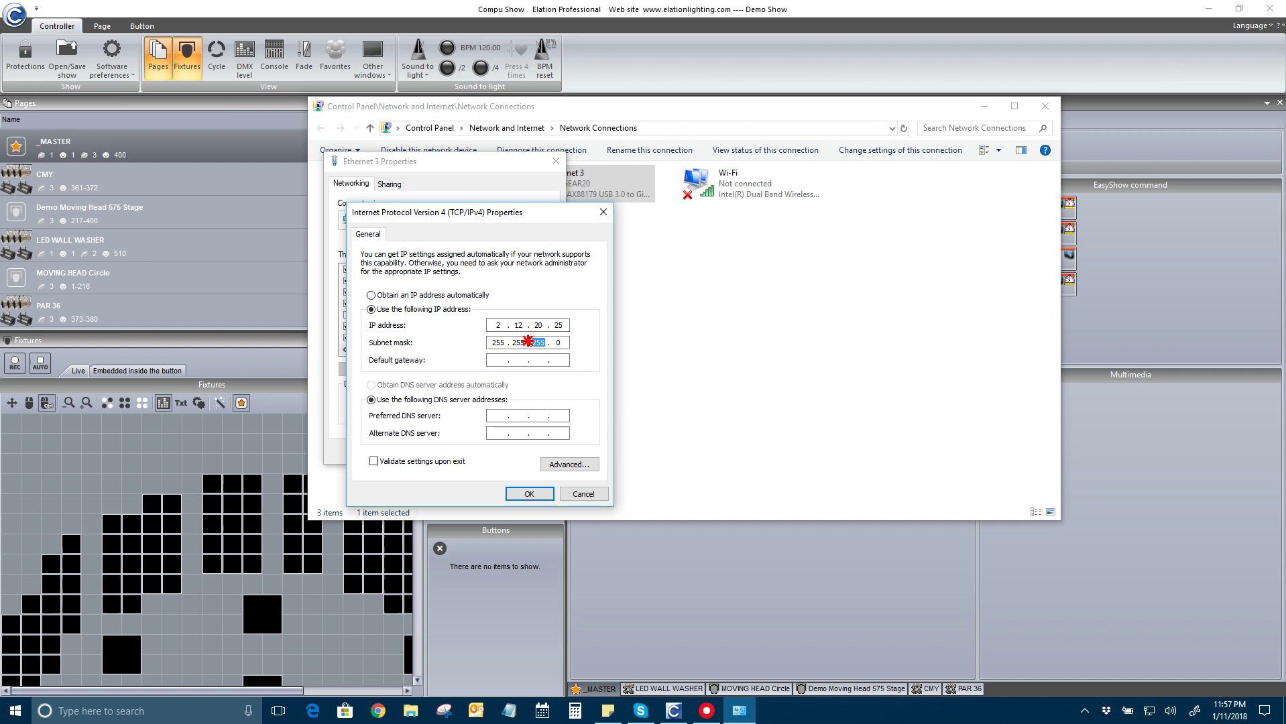
text(0.0)
click(516, 494)
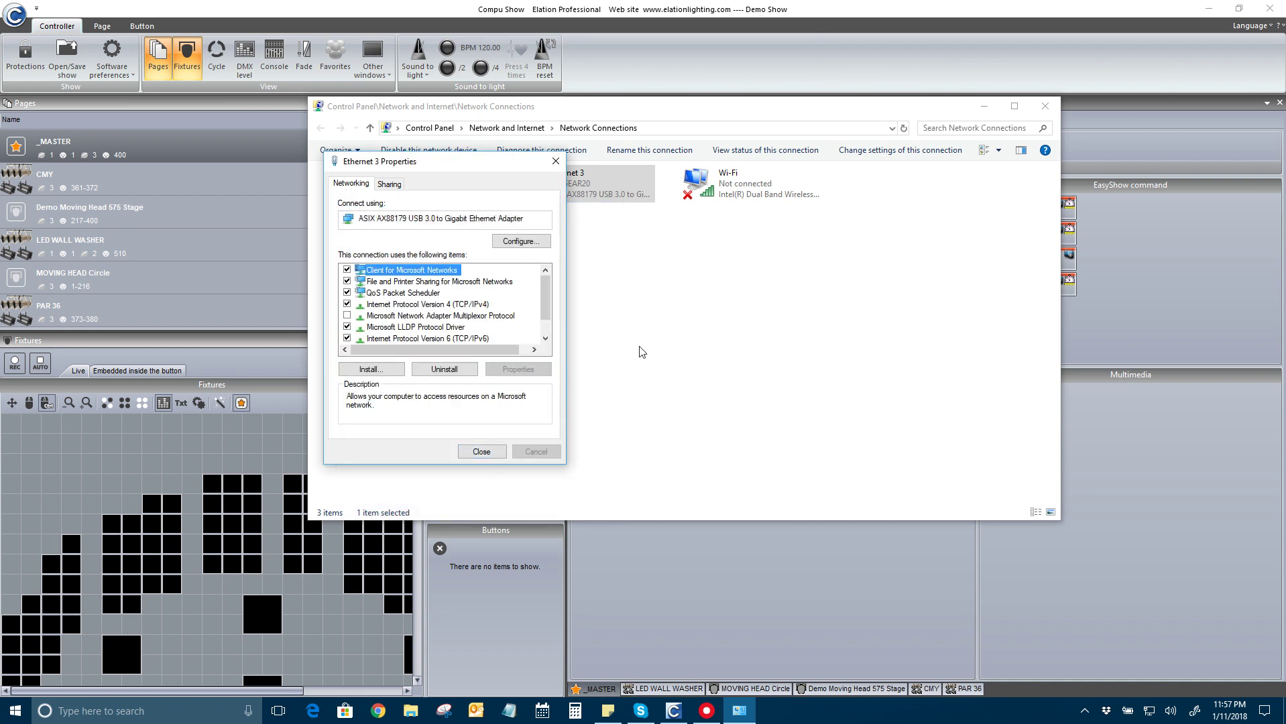
click(481, 451)
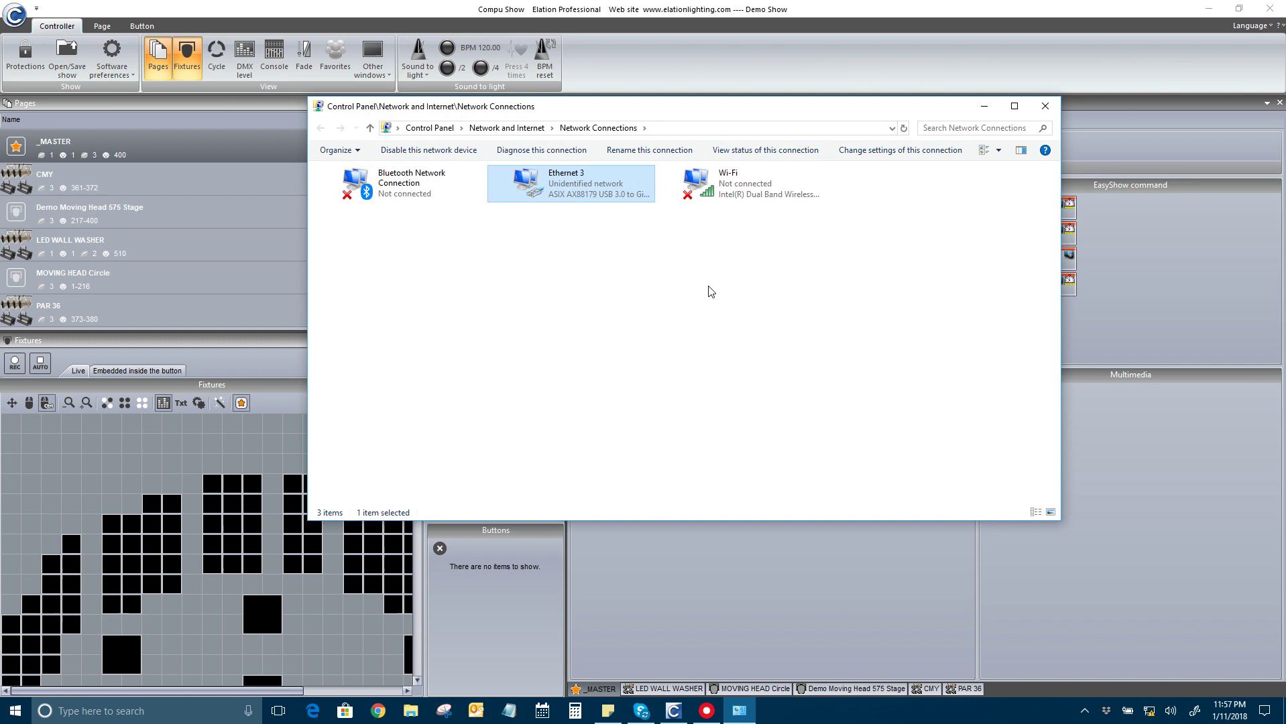
Step: Under Compu Show's Output hardware preferences, pick USB/Ethernet Suite2 FC as the first interface
click(983, 106)
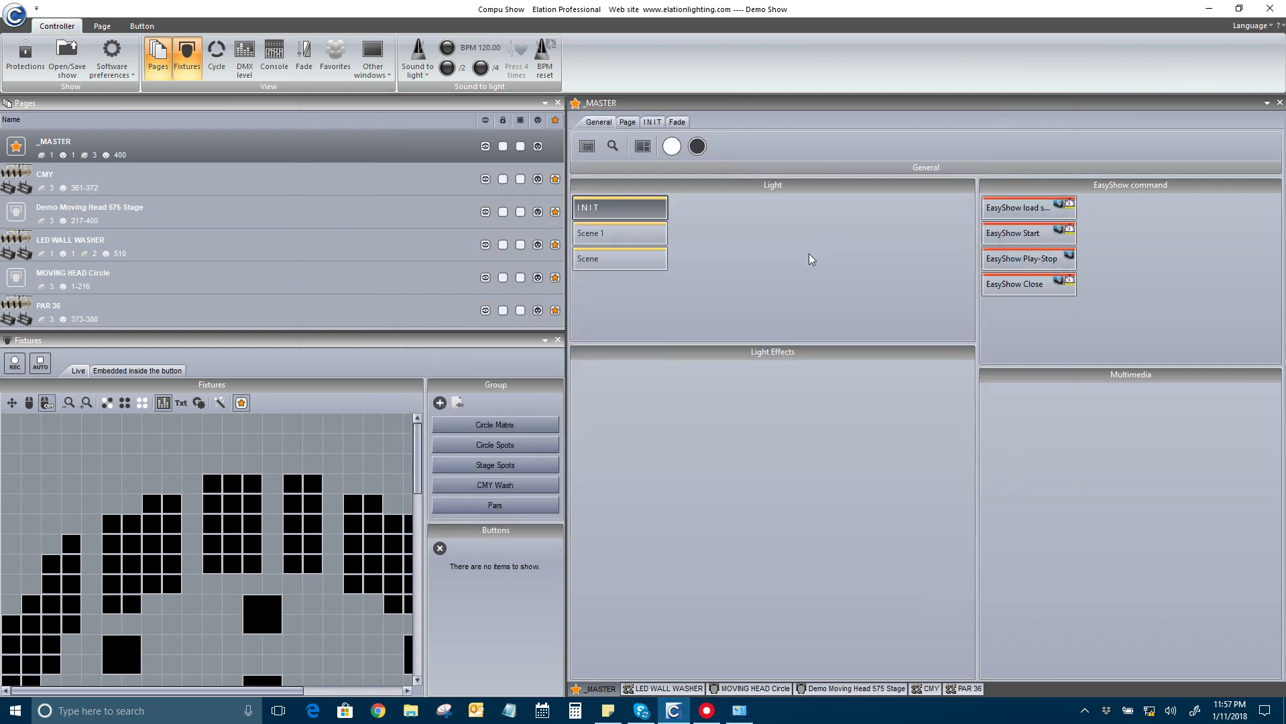
click(118, 55)
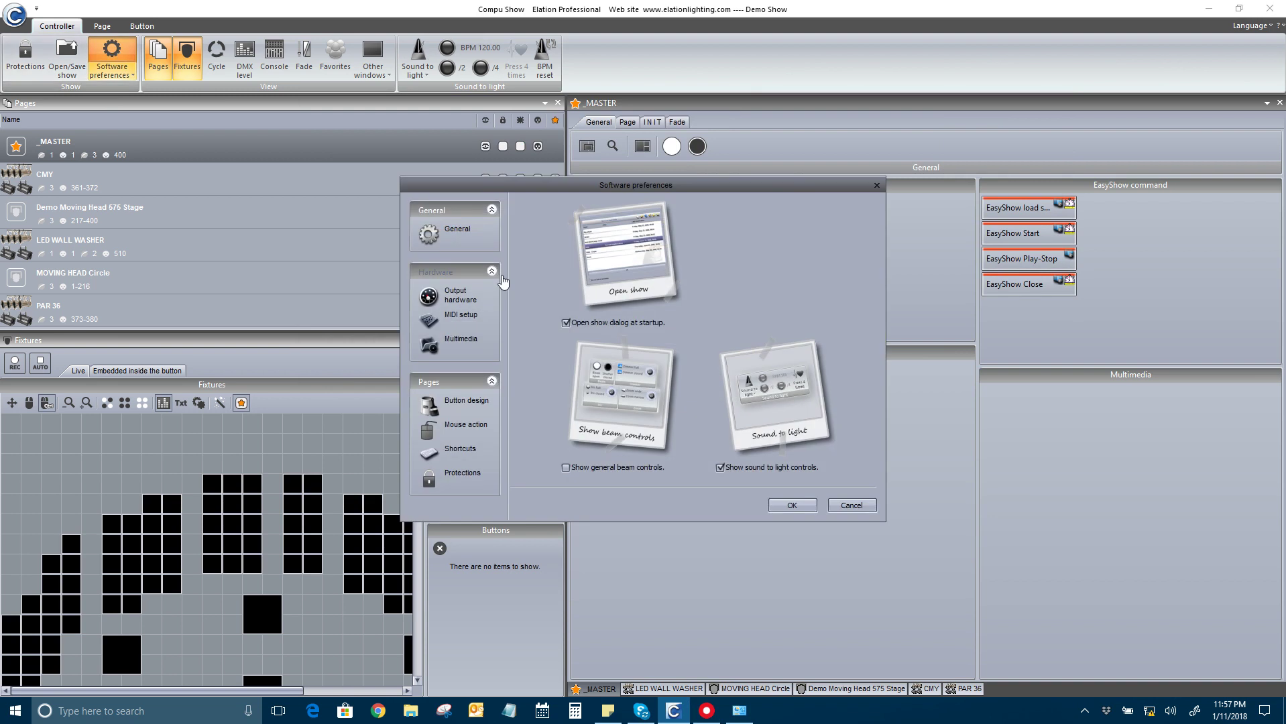
click(472, 294)
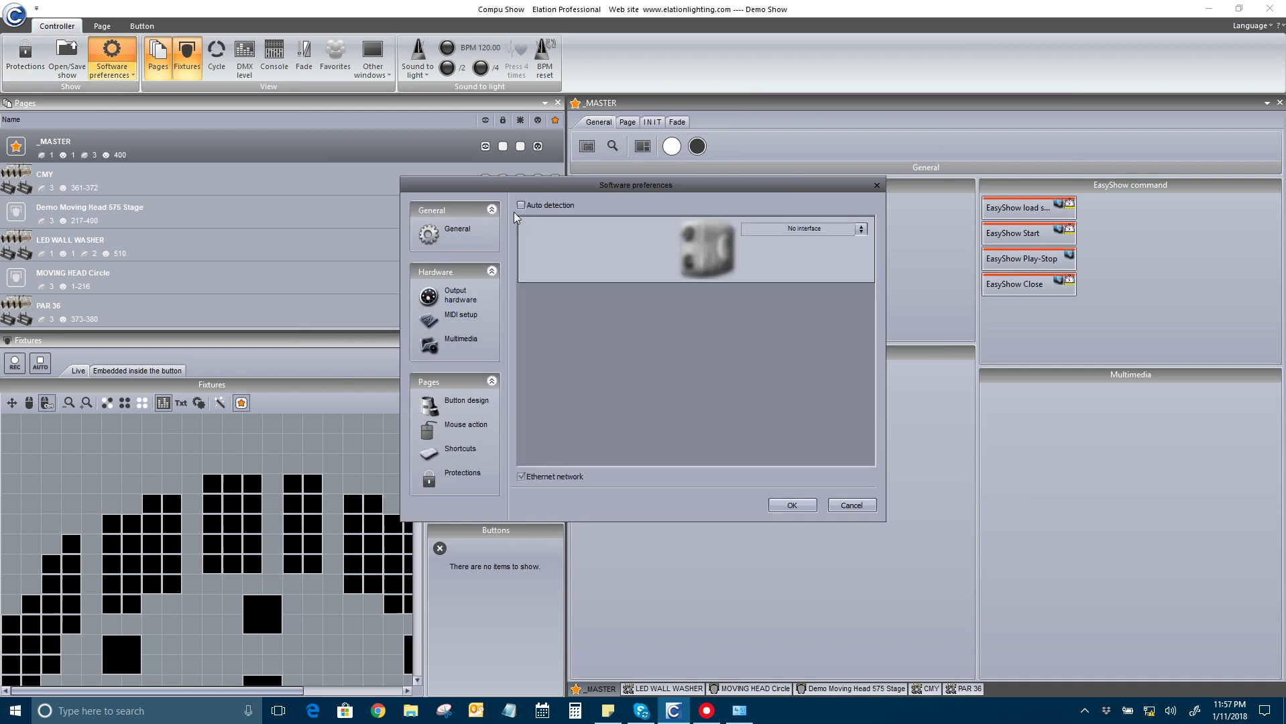
click(858, 229)
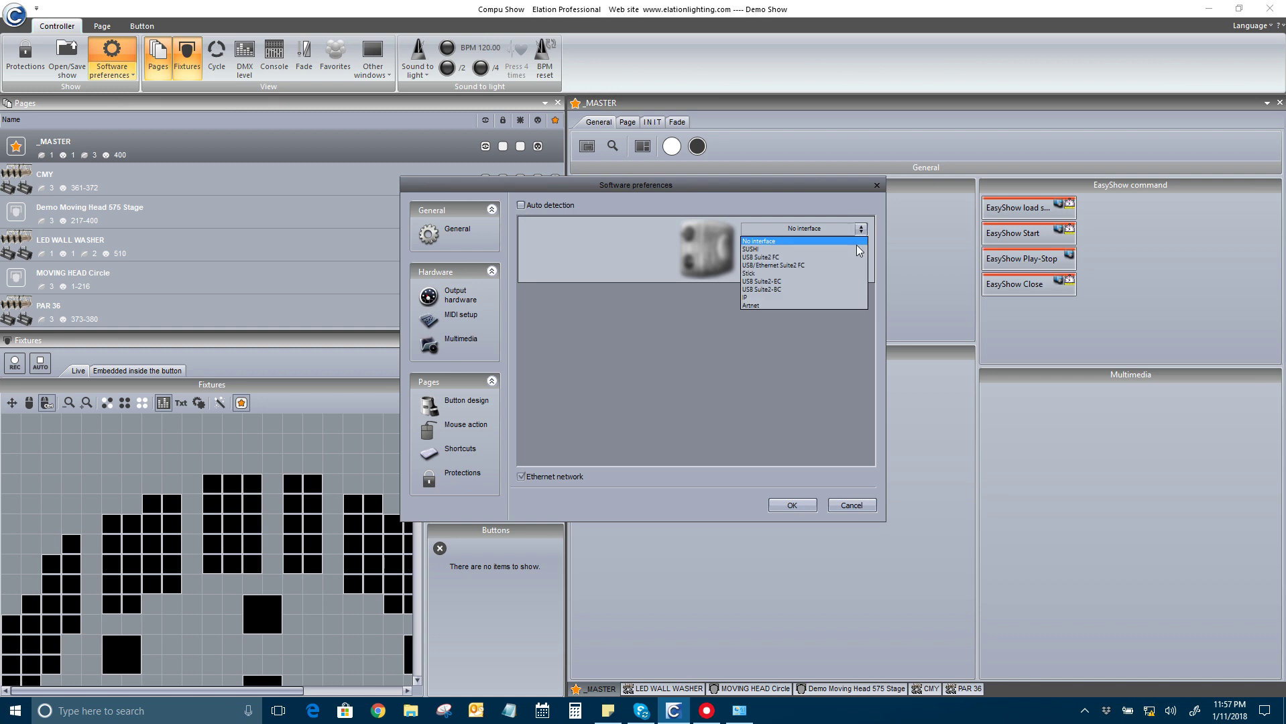
click(810, 265)
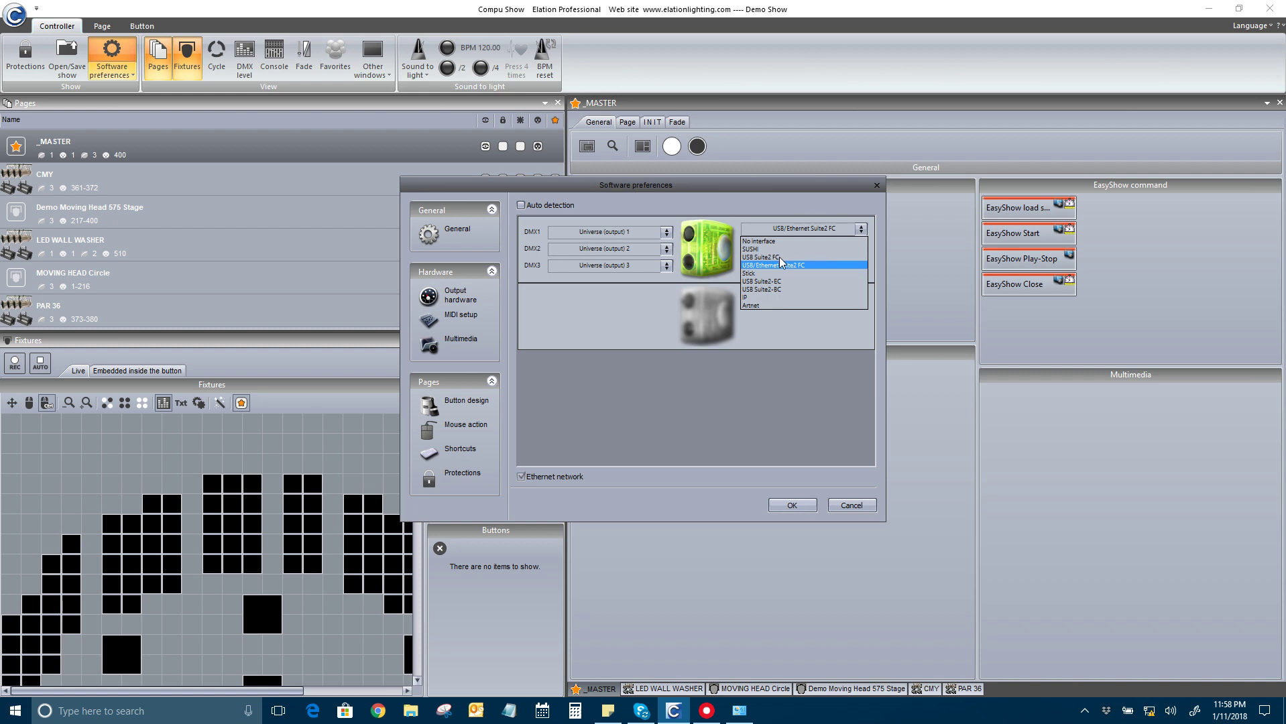
Step: Change three empty 'No interface' slots to Artnet, creating three Art-Net output rows
click(774, 337)
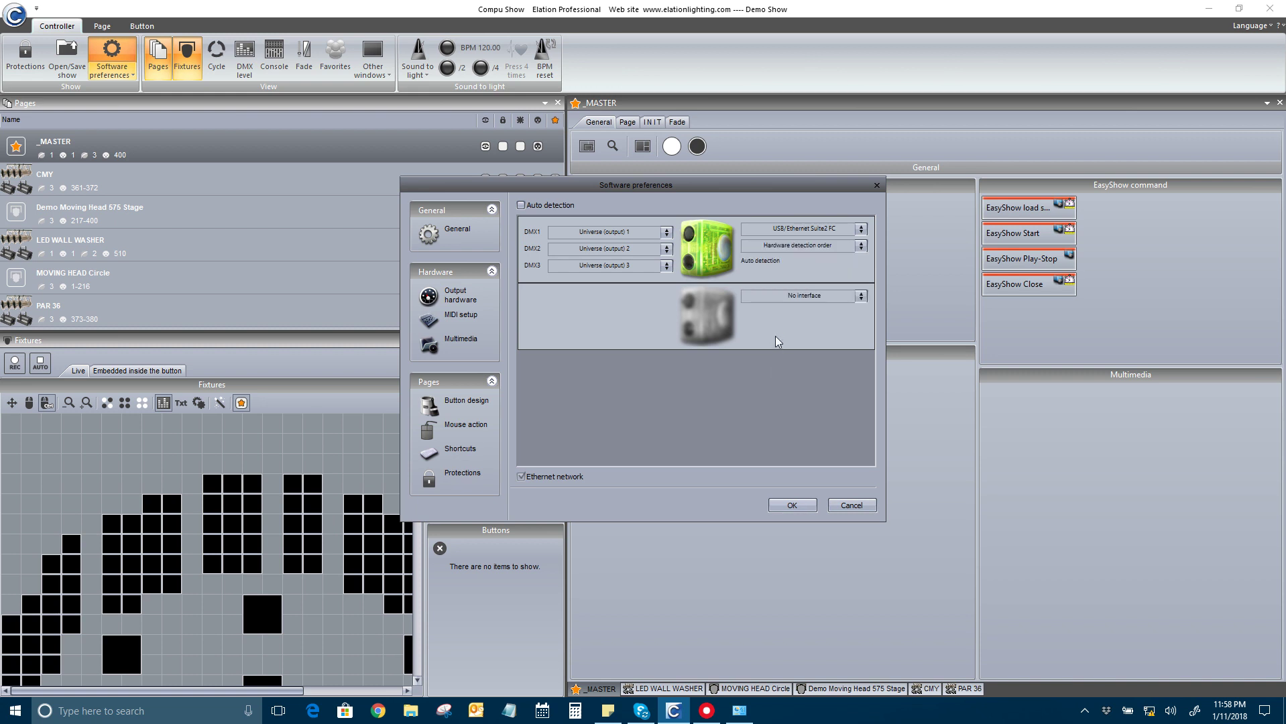
click(844, 295)
click(765, 373)
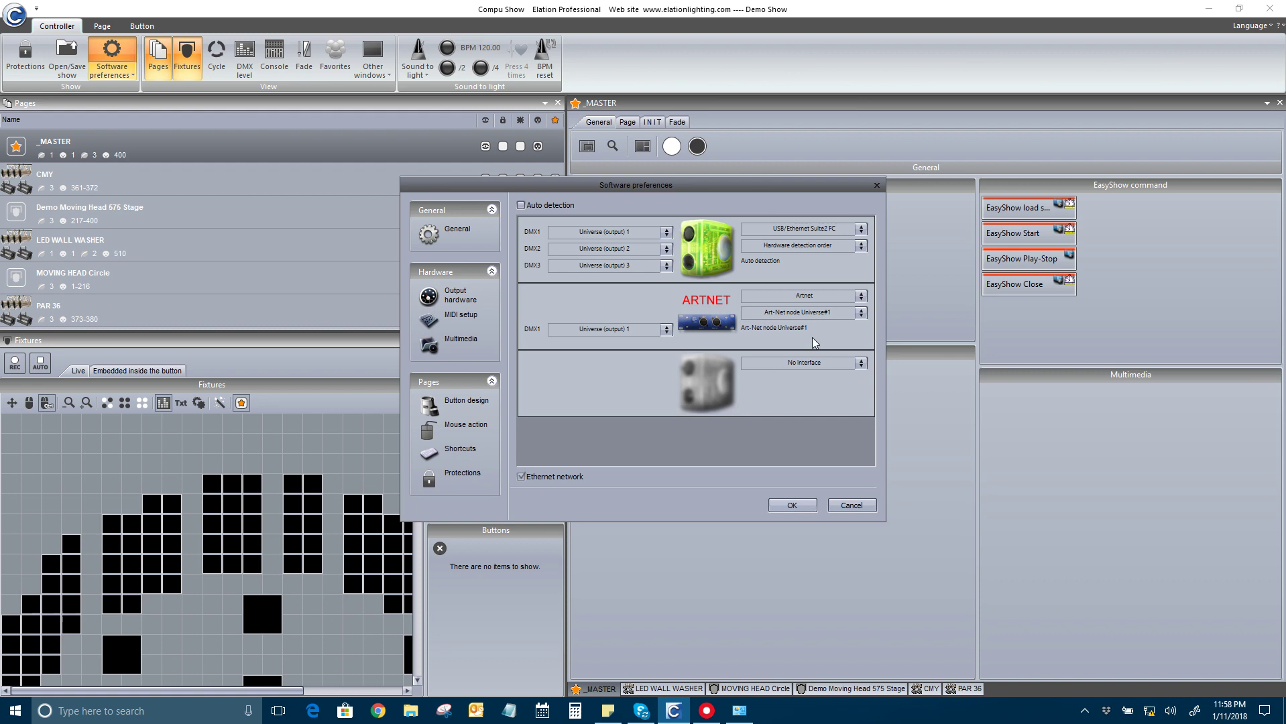
click(858, 363)
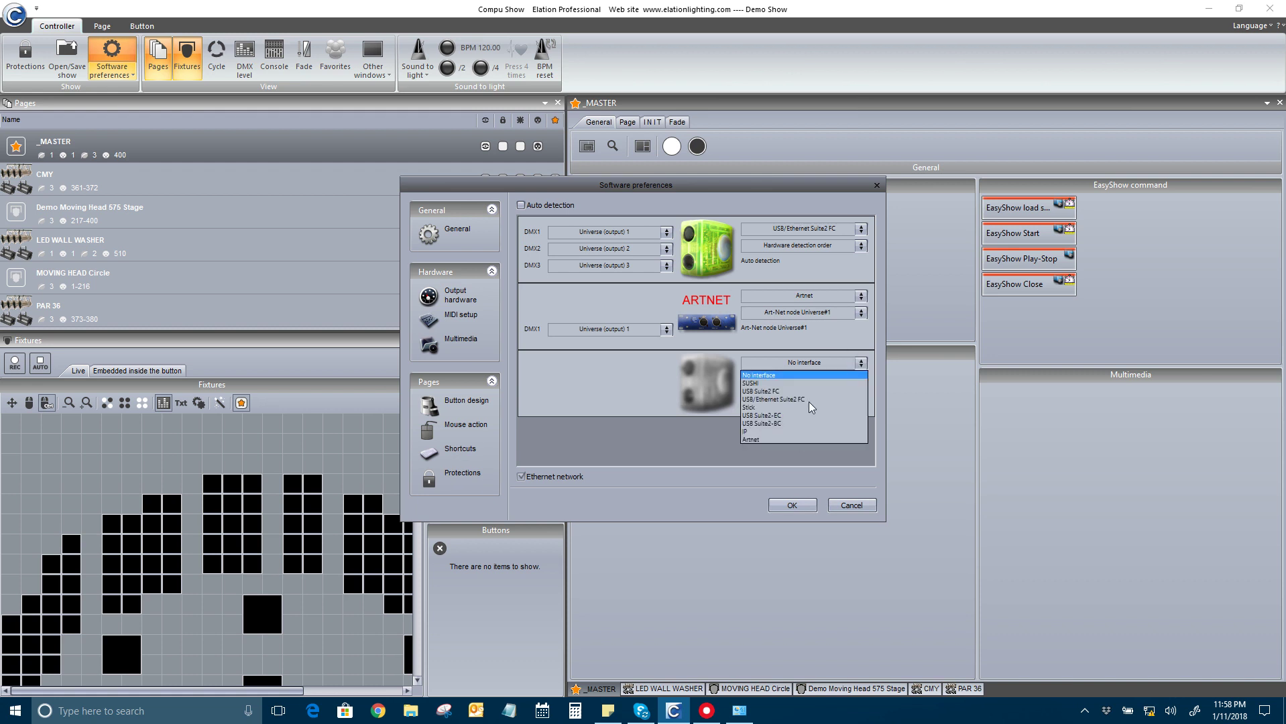
click(796, 437)
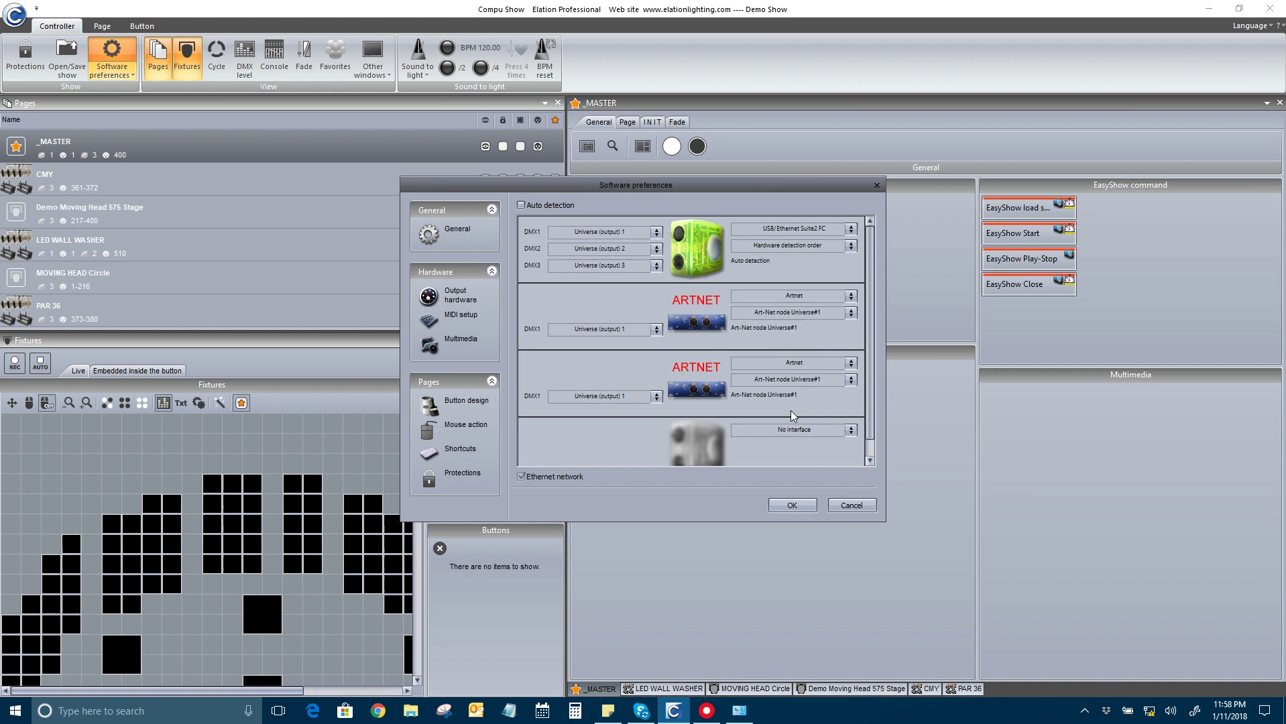
scroll(875, 369, down, 1)
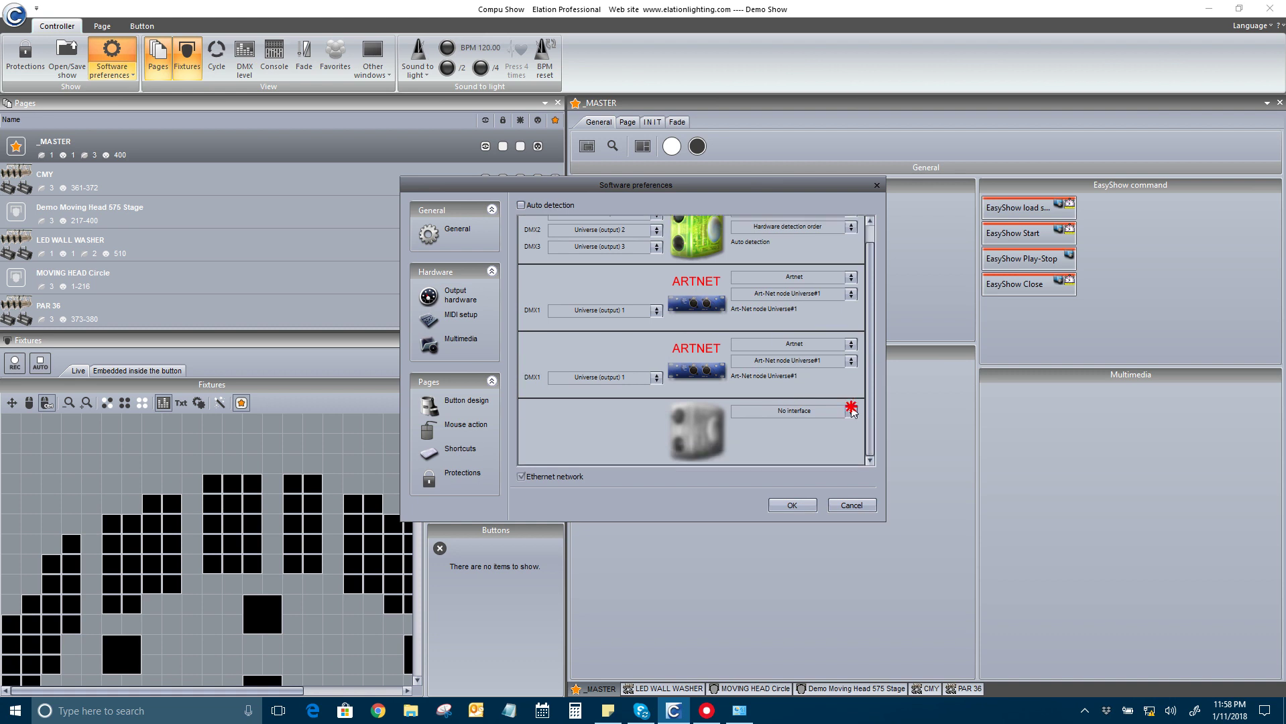
click(656, 380)
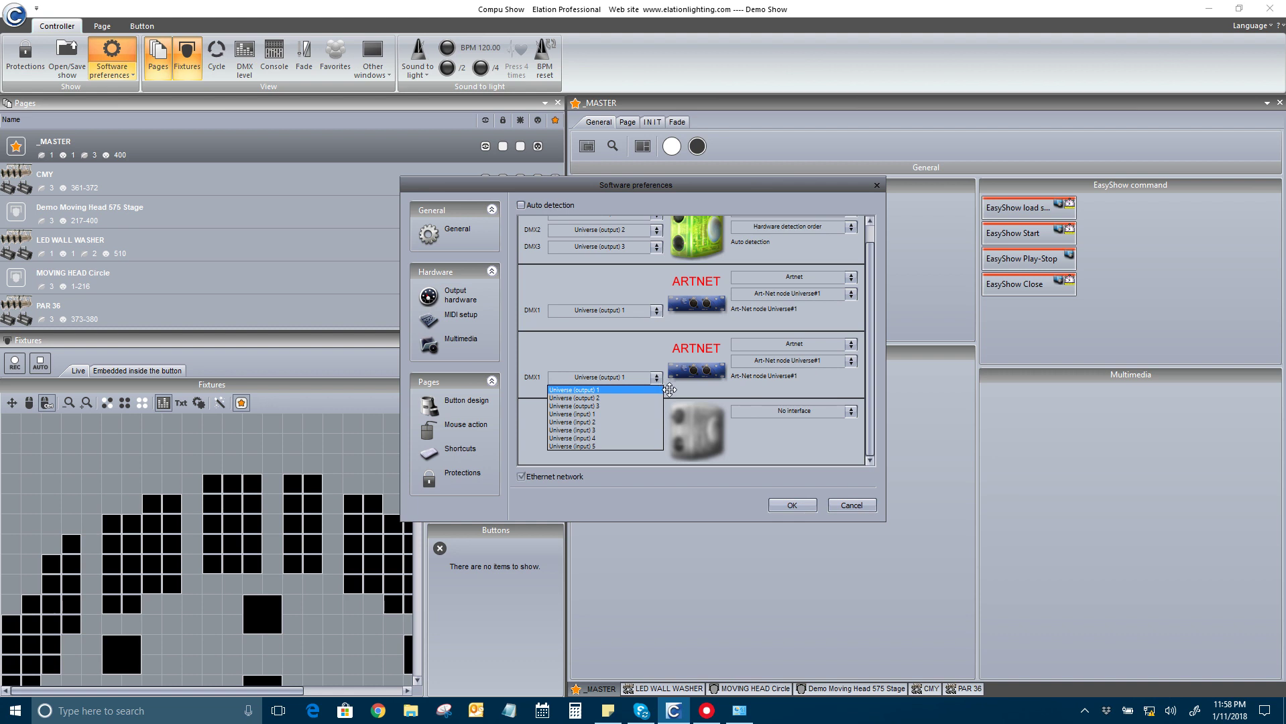
click(672, 389)
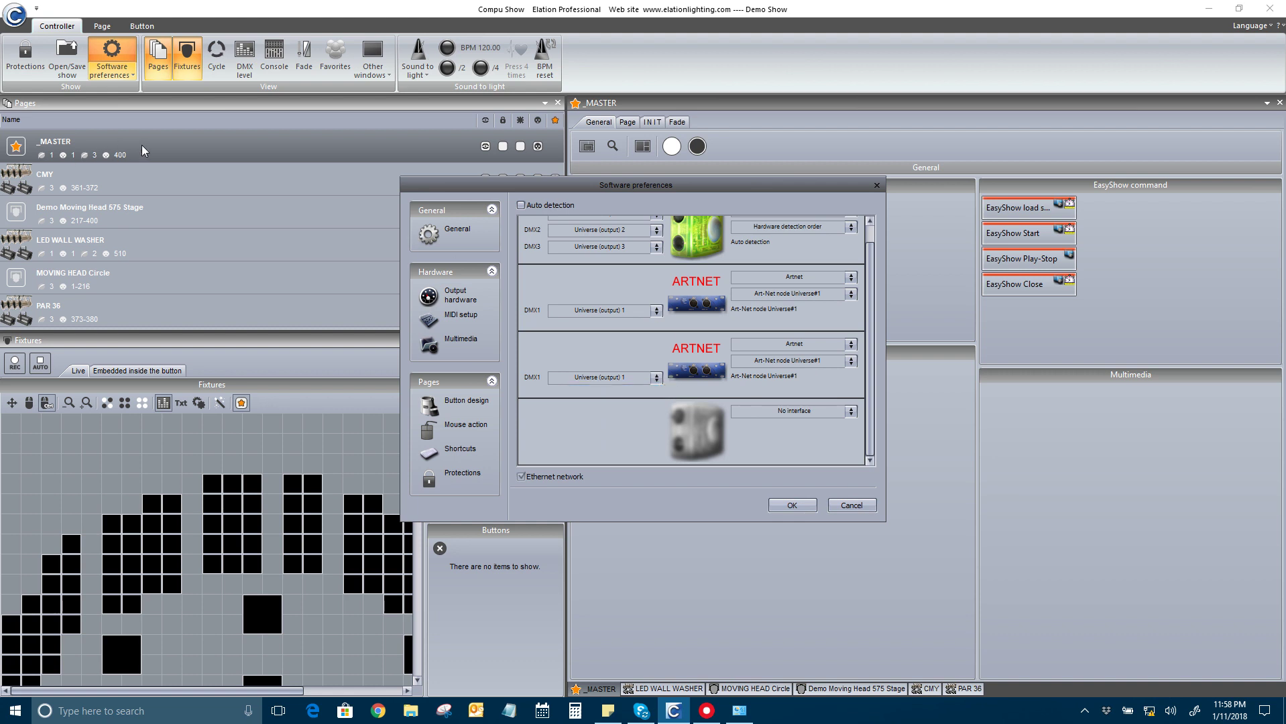
click(851, 411)
click(738, 488)
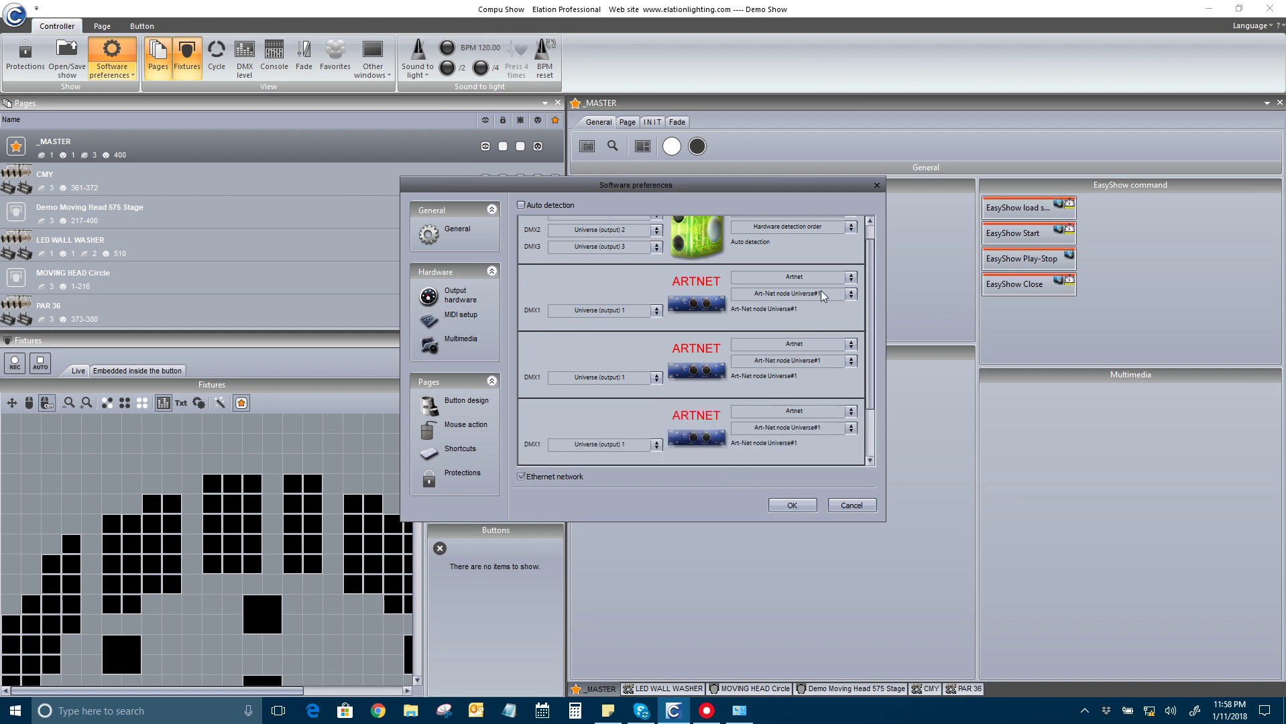
Step: Set the second Art-Net row to node Universe#2 with DMX1 on Universe (output) 2
click(851, 361)
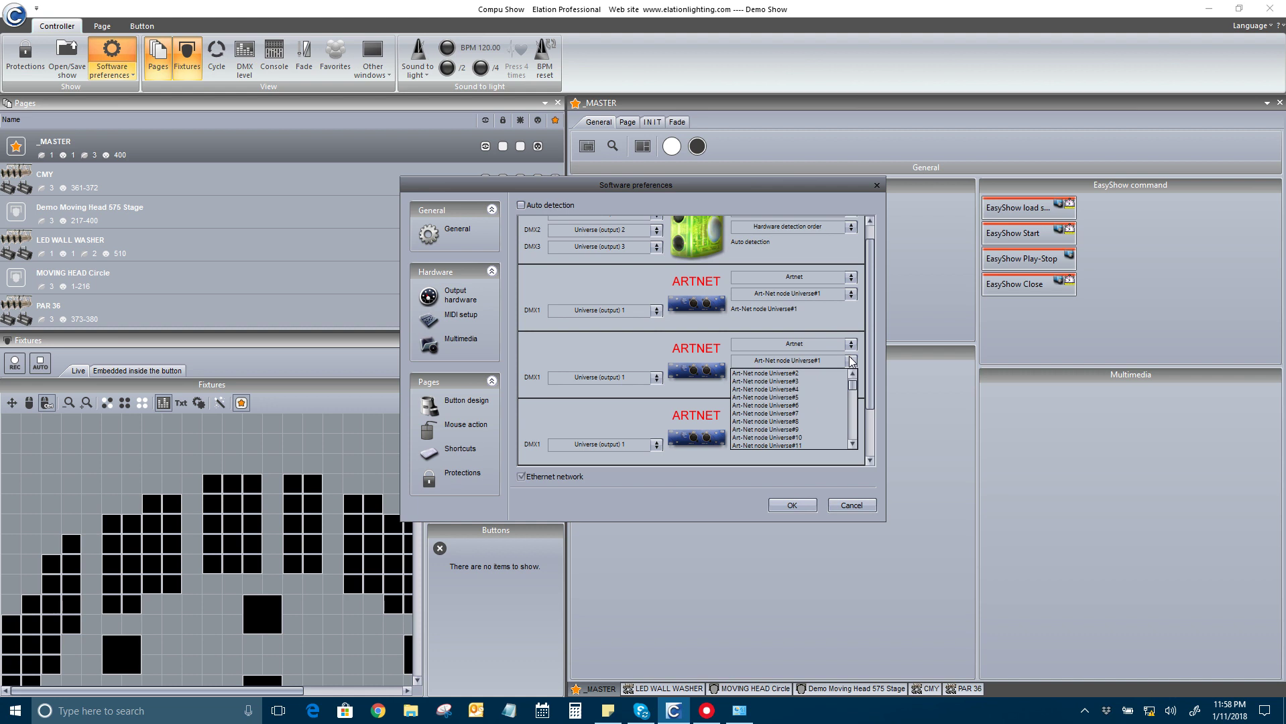
click(804, 372)
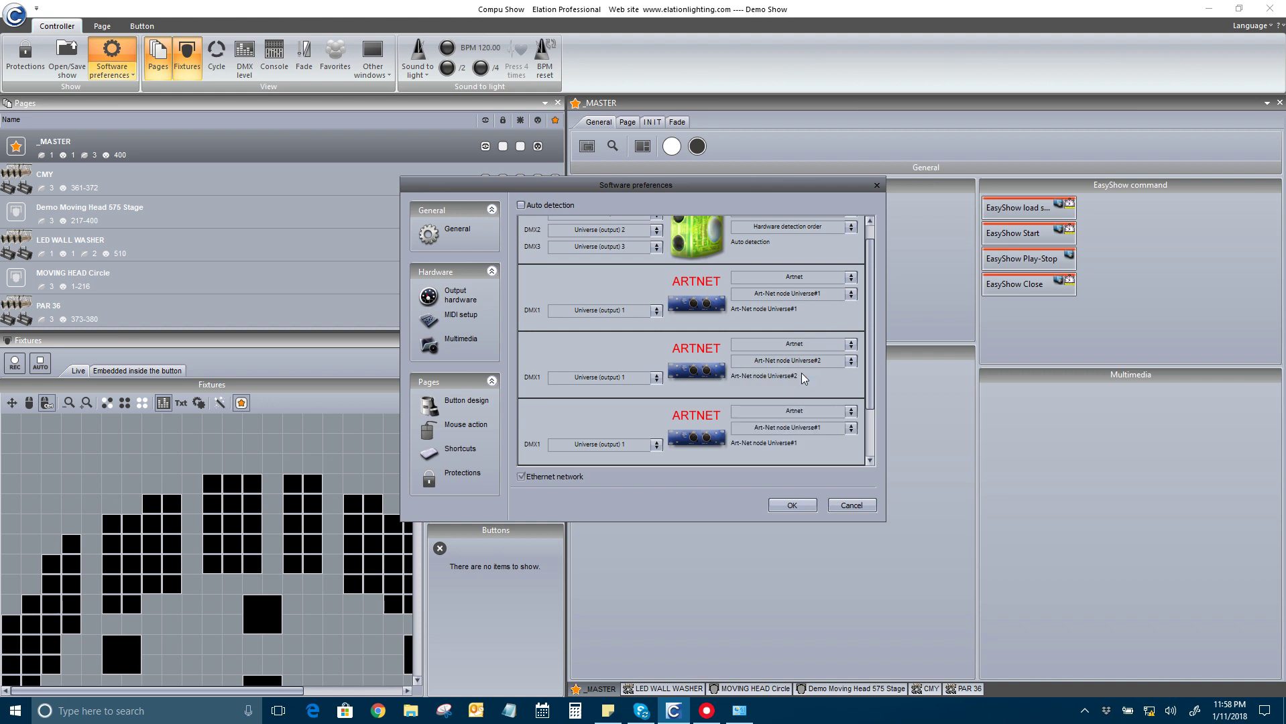
click(655, 380)
click(594, 397)
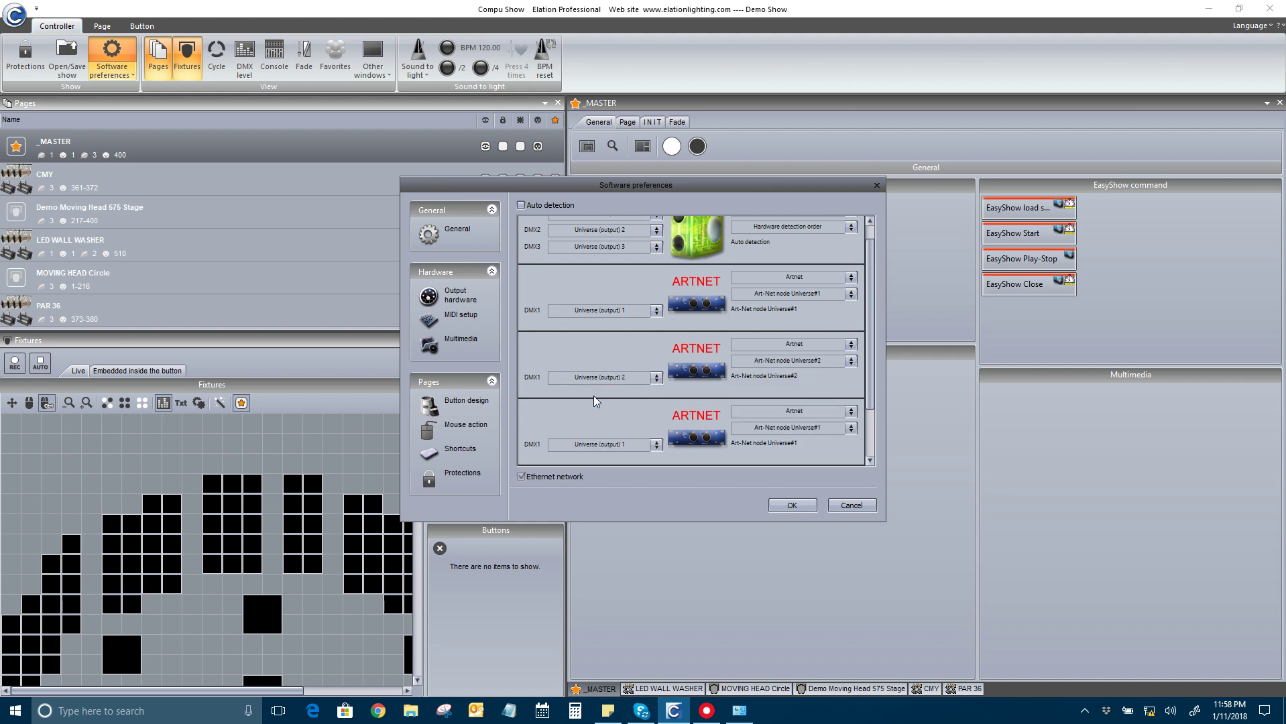
Step: Set the third Art-Net row to node Universe#3 with DMX1 on Universe (output) 3
click(850, 428)
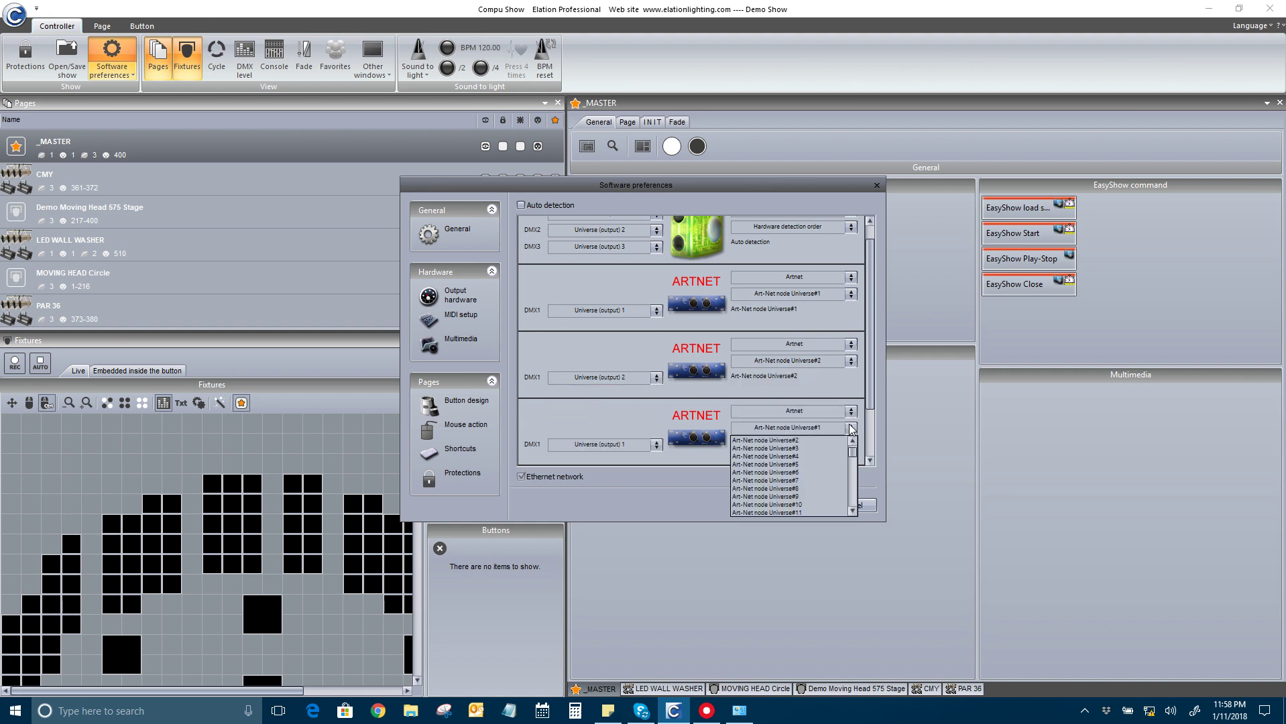
click(793, 449)
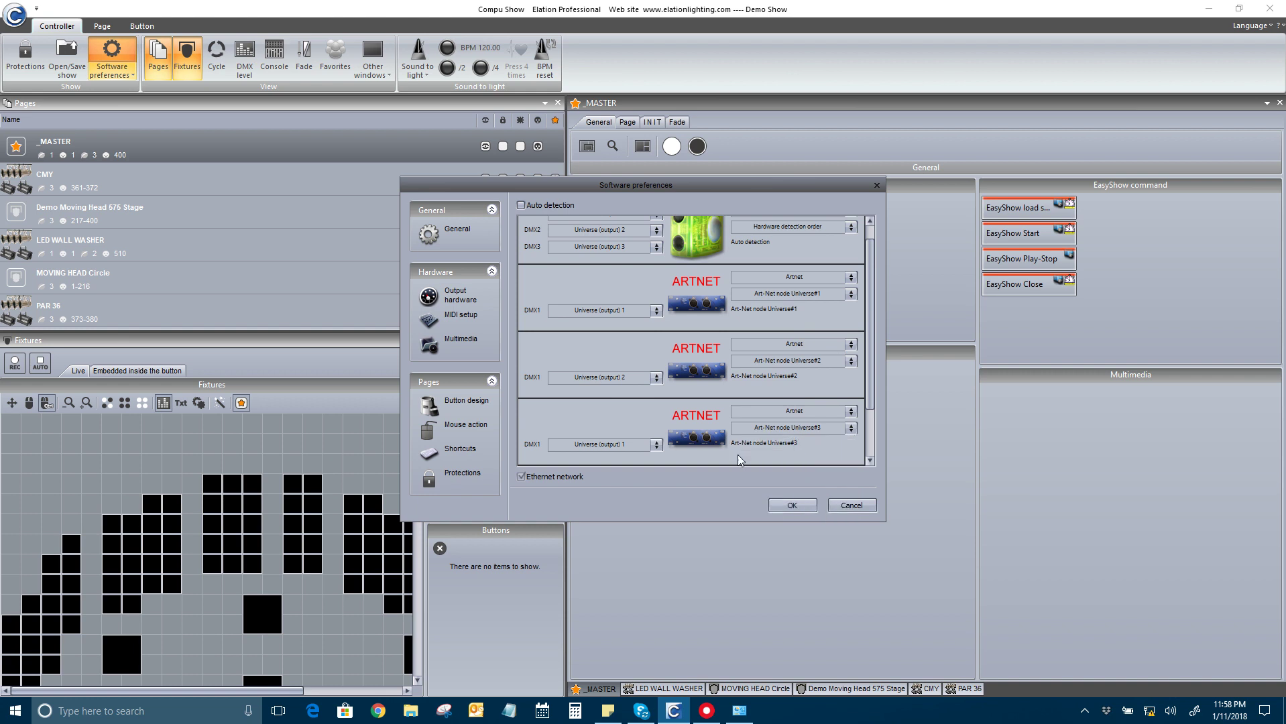
click(657, 446)
click(590, 472)
drag(871, 355, 864, 425)
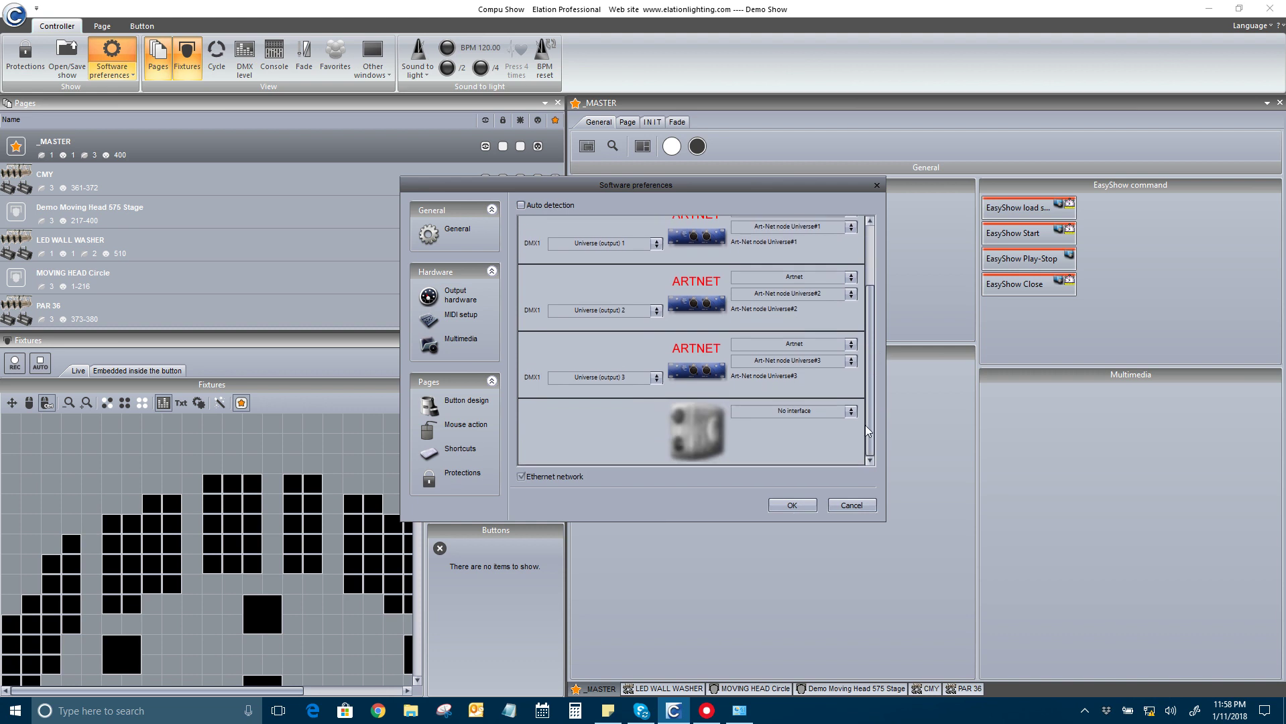
click(660, 379)
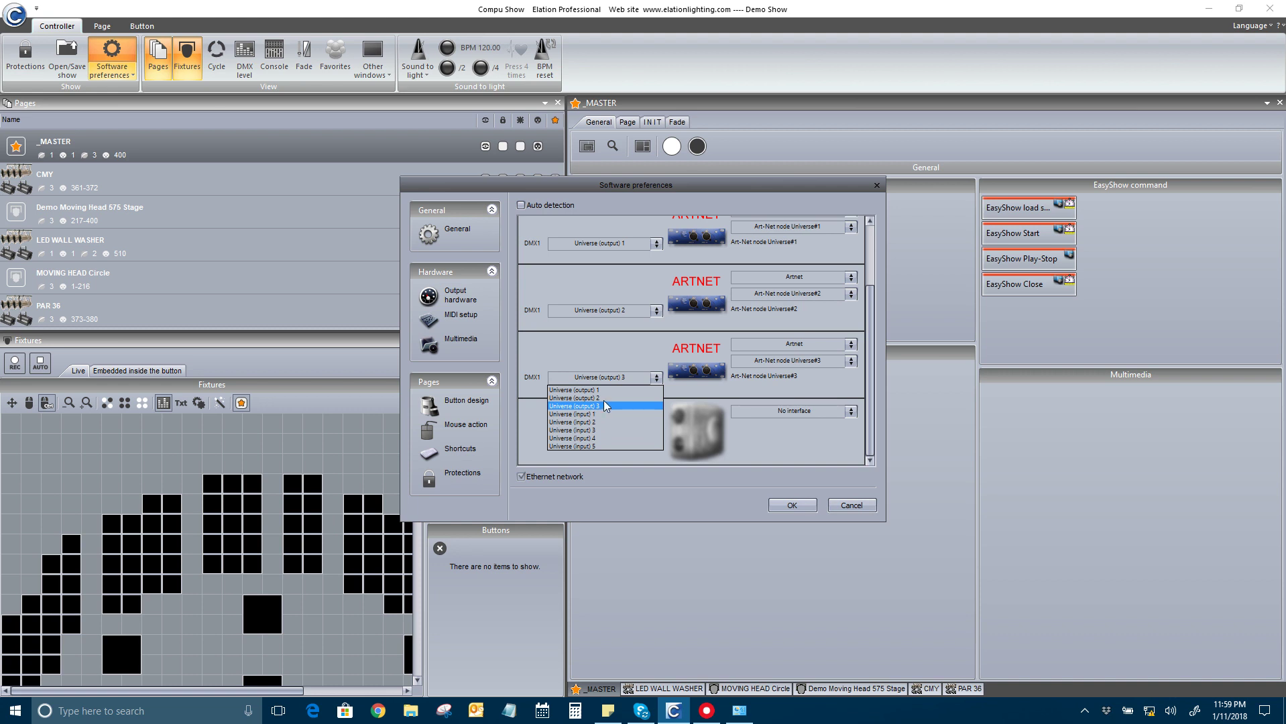
click(701, 409)
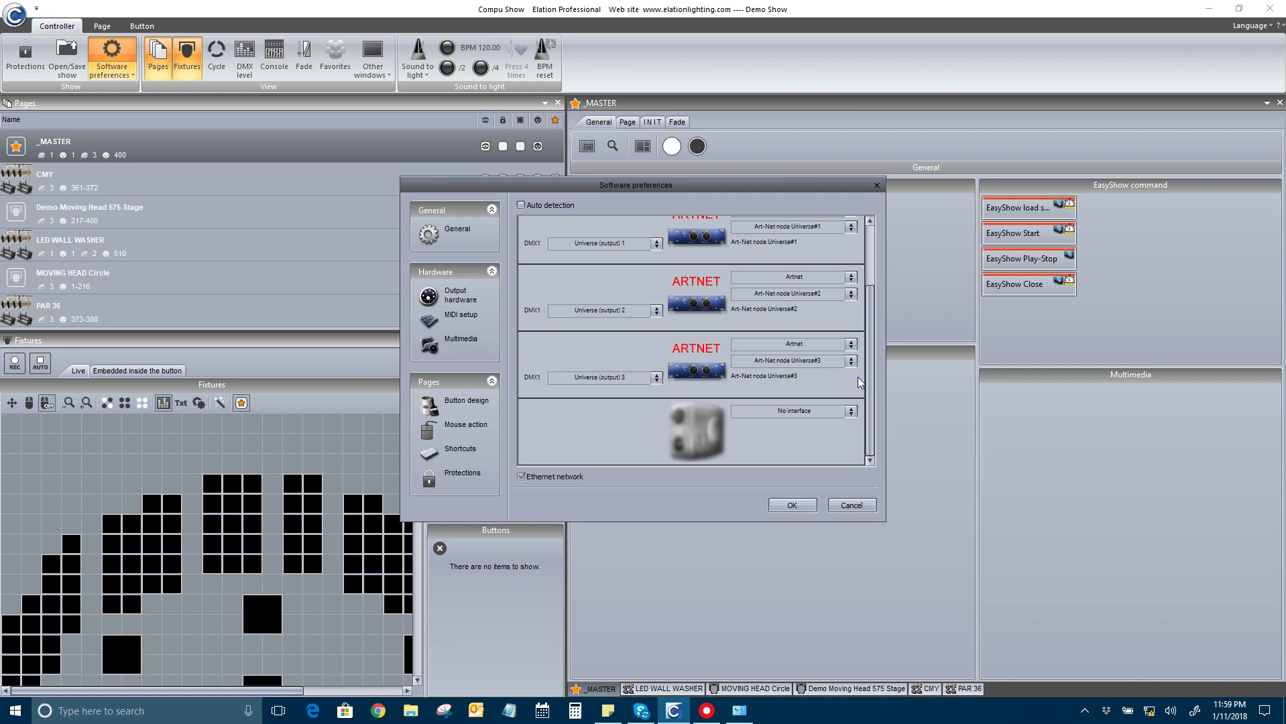
mouse_move(868, 371)
mouse_down()
mouse_move(878, 338)
mouse_move(877, 392)
mouse_up()
click(851, 411)
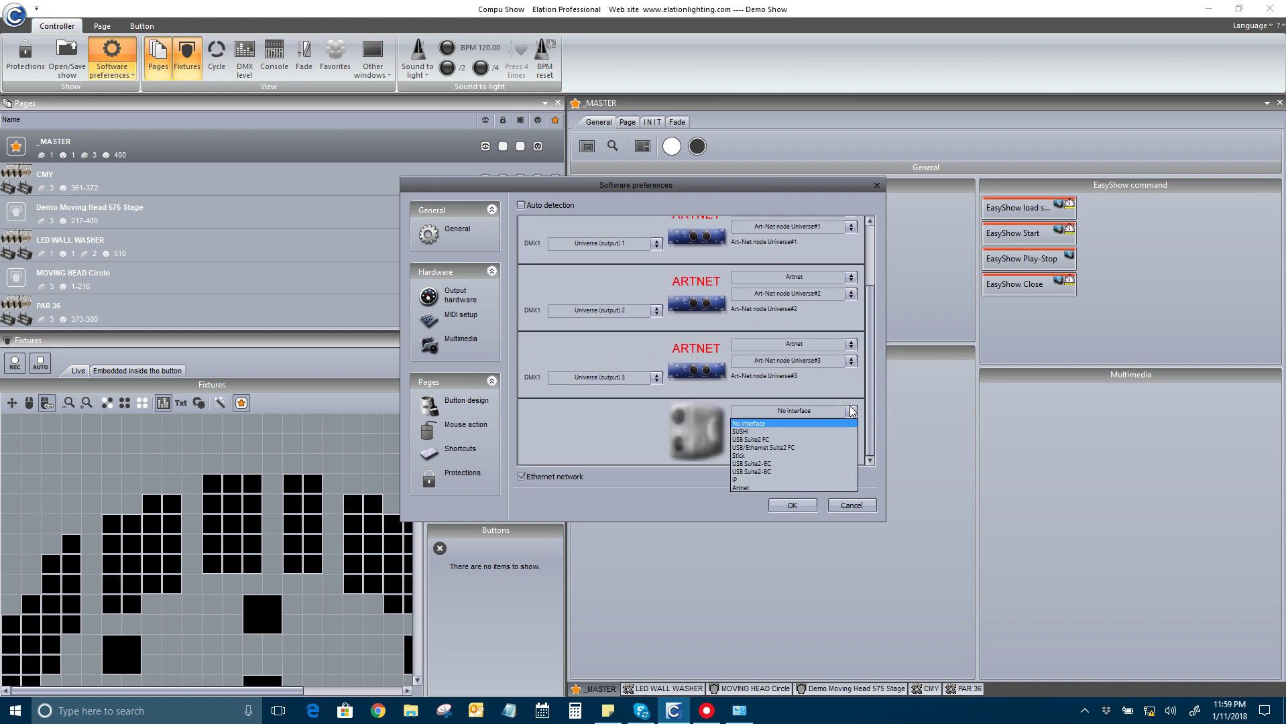
click(741, 488)
click(867, 345)
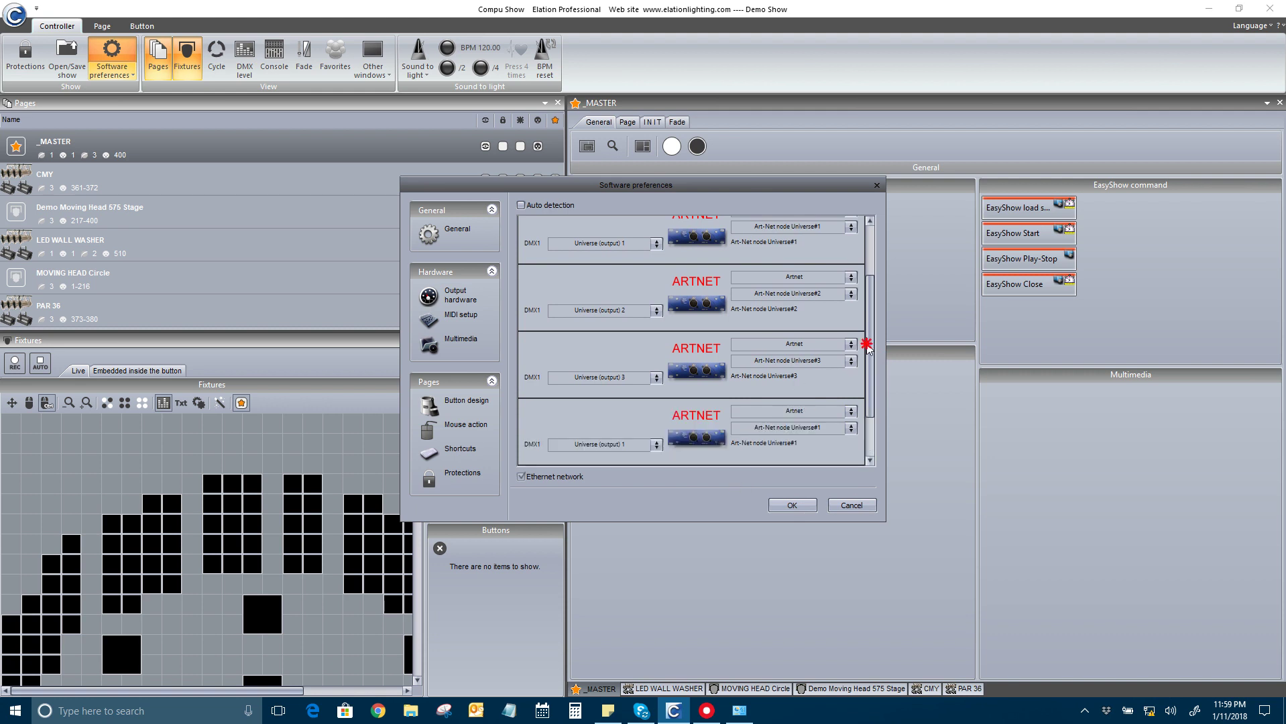
drag(867, 345, 869, 399)
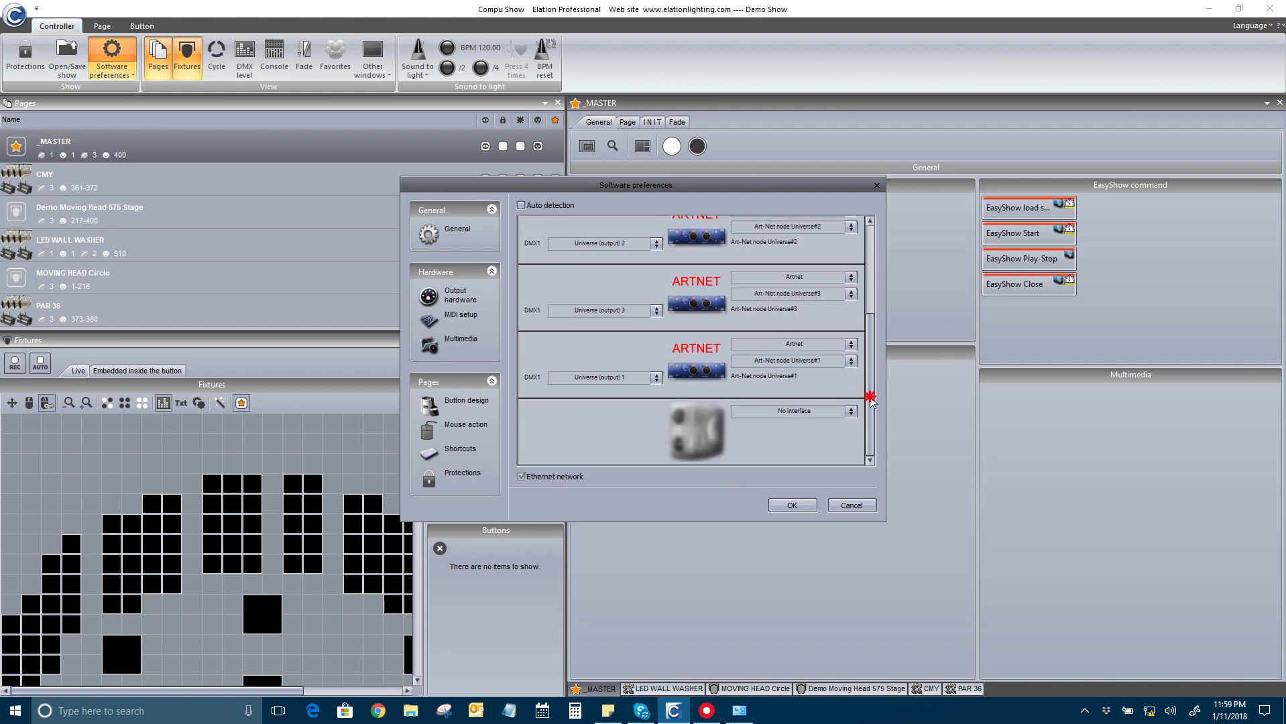
click(852, 361)
click(796, 387)
click(656, 379)
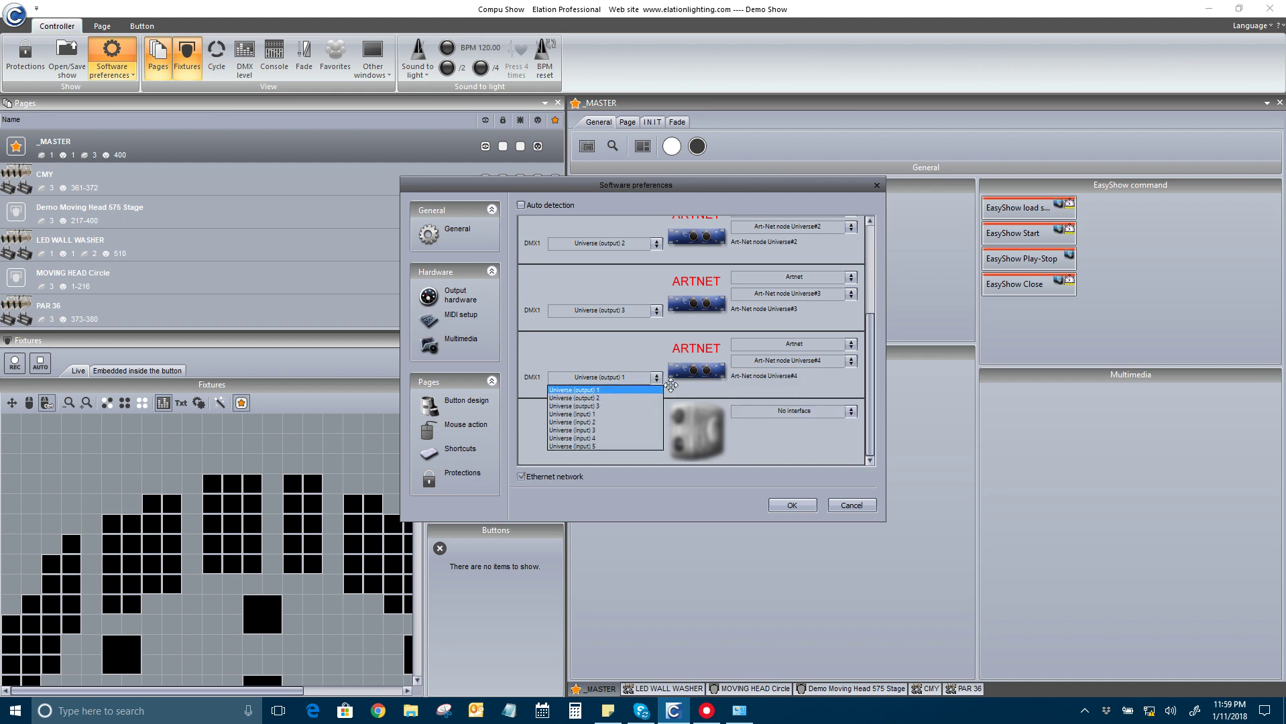
click(665, 358)
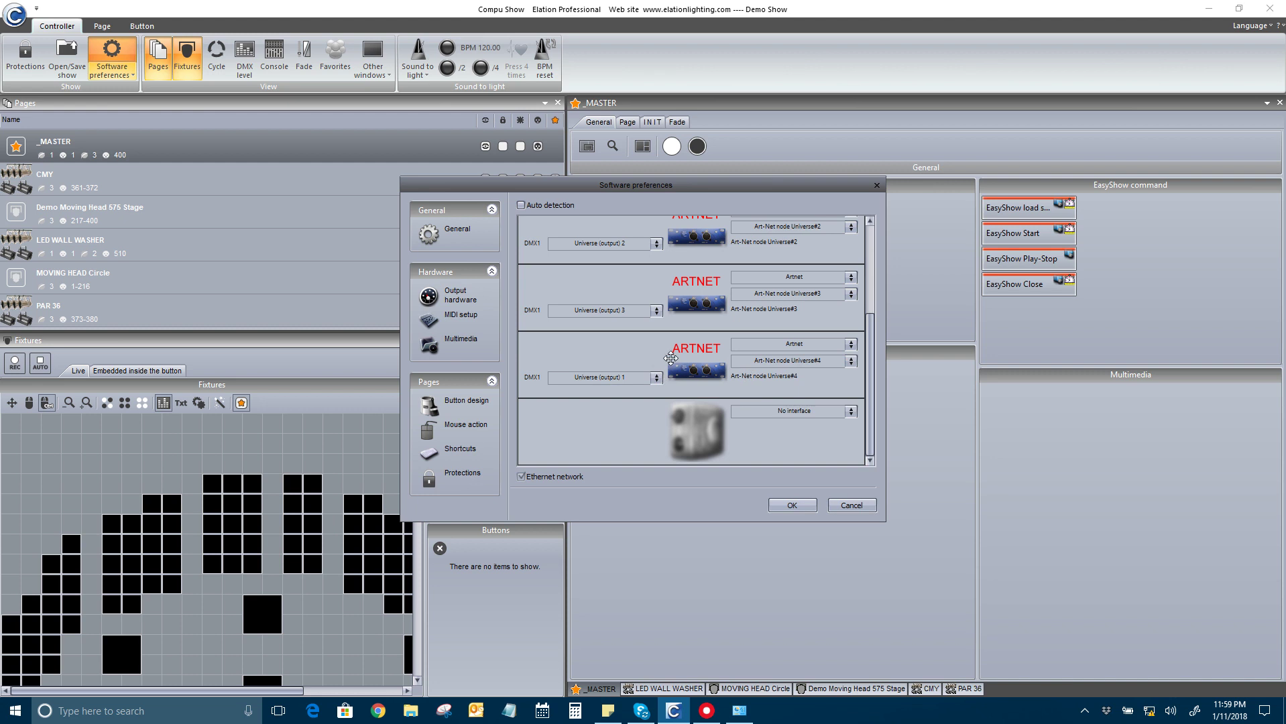
drag(722, 361, 874, 341)
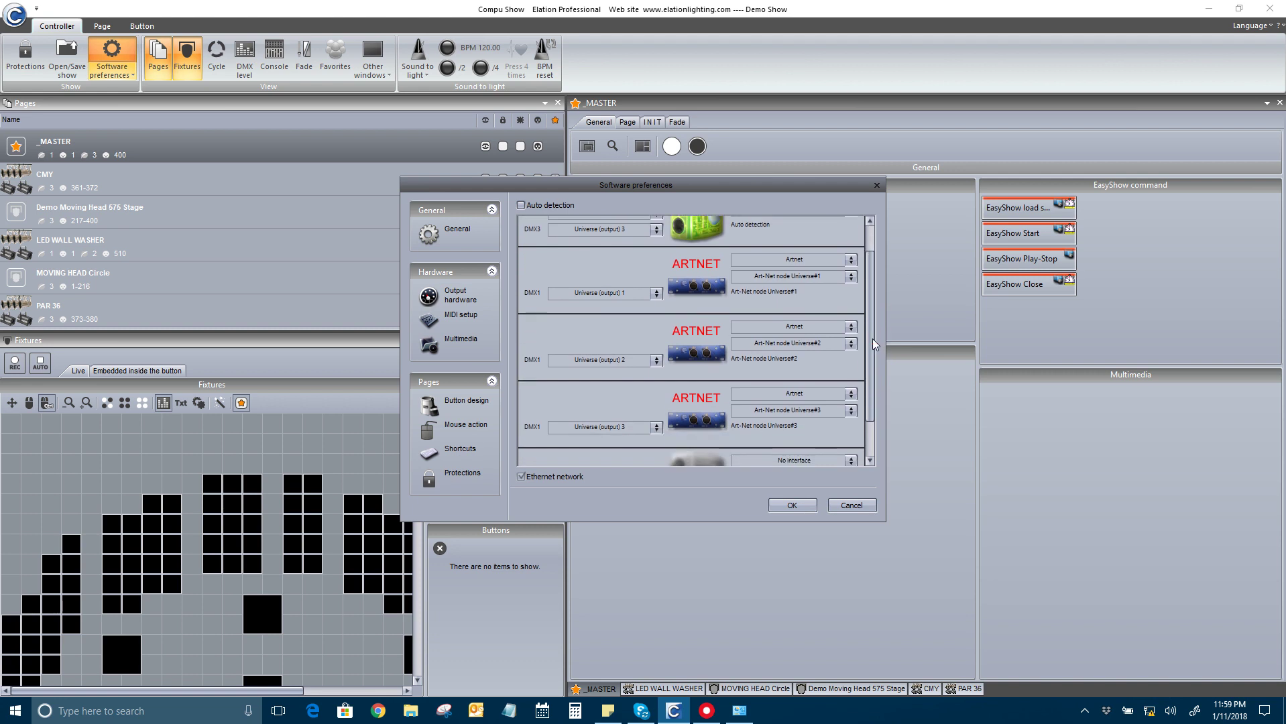
Step: Apply the Software preferences and dismiss the Suite2 FC hardware-detection warning
click(707, 270)
click(792, 505)
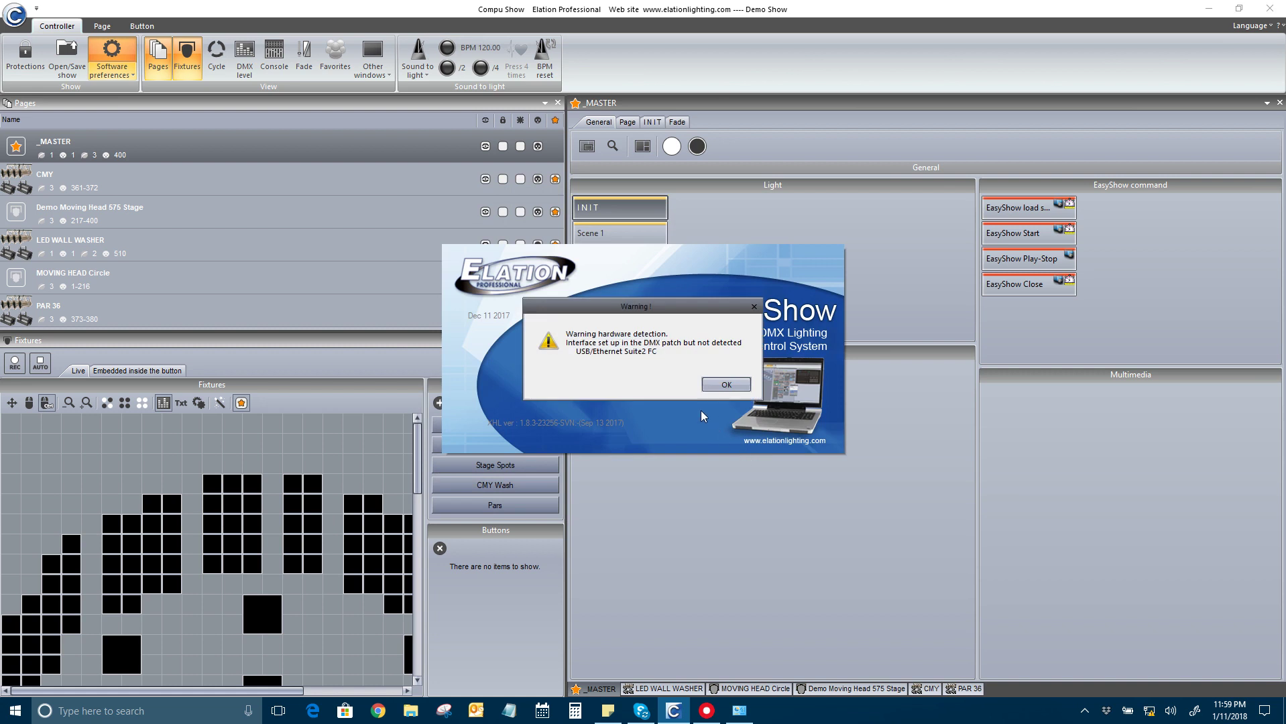
click(720, 386)
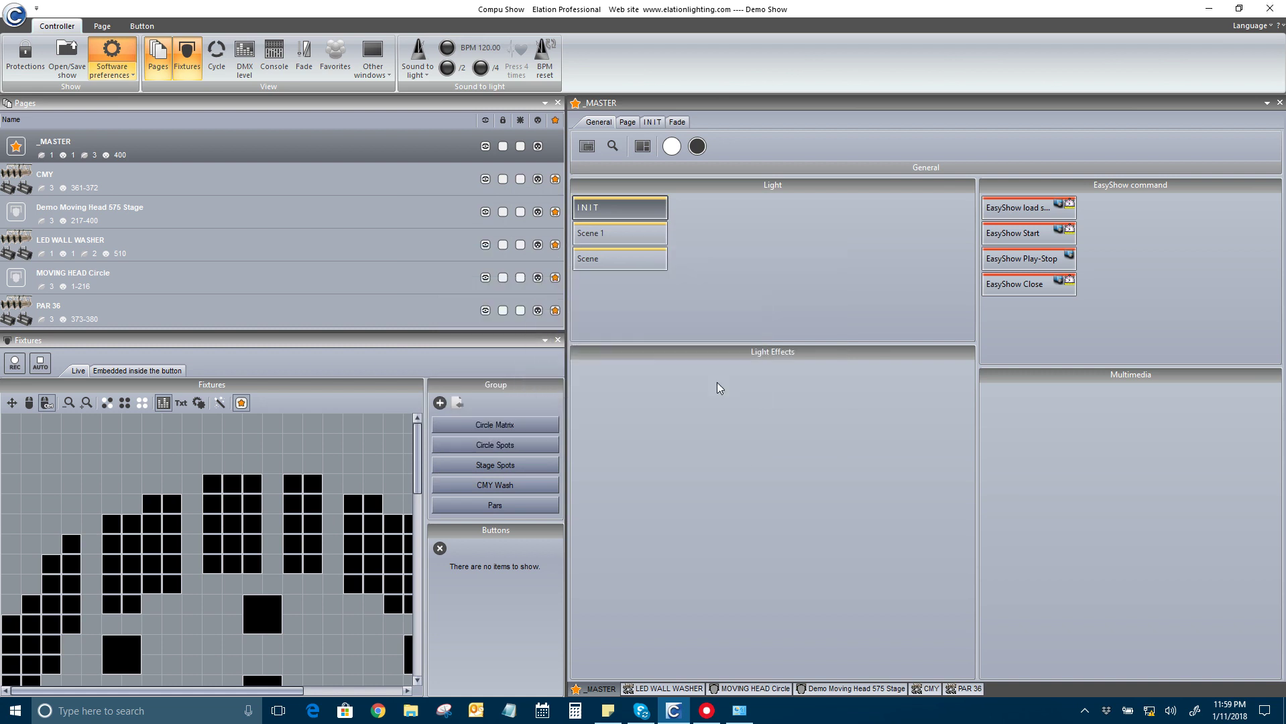